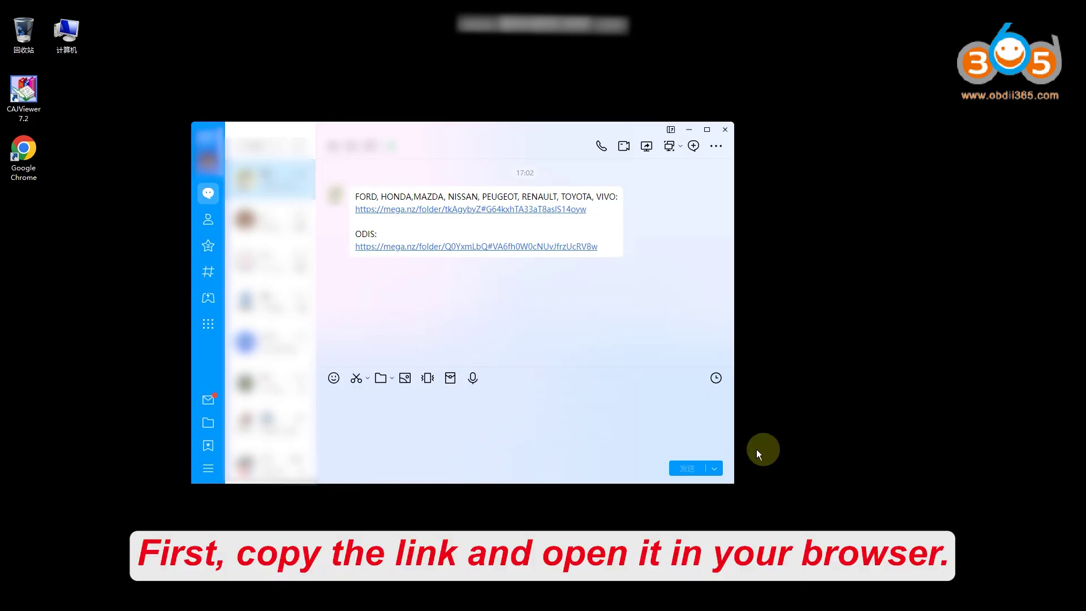
# Open the shared mega.nz diagnostics folder link from the QQ chat in Chrome
pyautogui.click(390, 210)
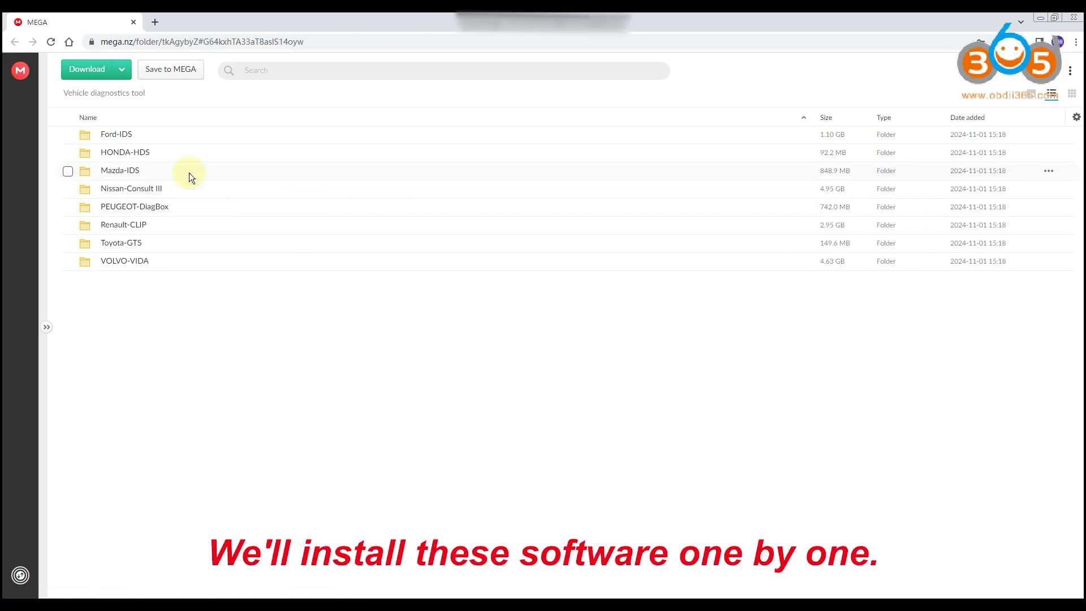
# Download all six Ford-IDS files from MEGA and launch the IDS-130.01_full installer
pyautogui.doubleClick(104, 135)
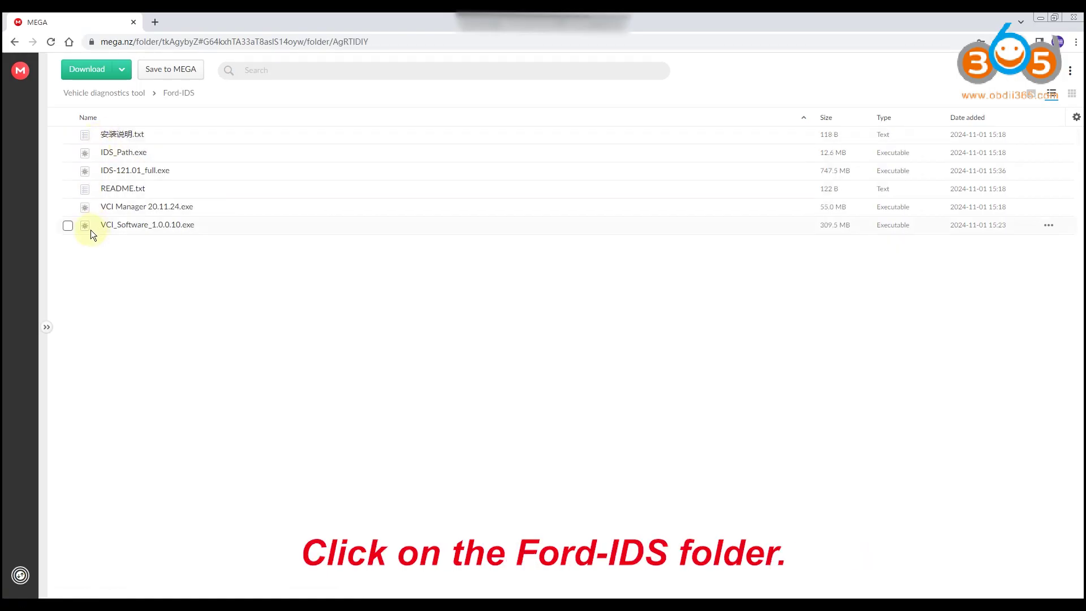
pyautogui.click(68, 153)
pyautogui.click(68, 171)
pyautogui.click(68, 189)
pyautogui.click(67, 207)
pyautogui.click(68, 225)
pyautogui.click(87, 69)
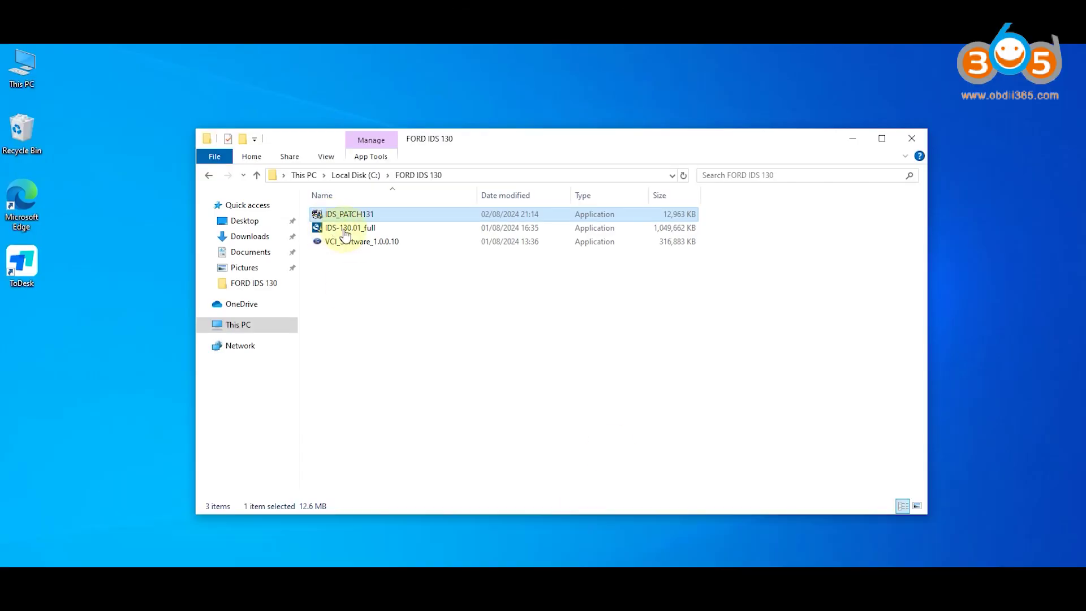
pyautogui.doubleClick(346, 228)
pyautogui.click(528, 424)
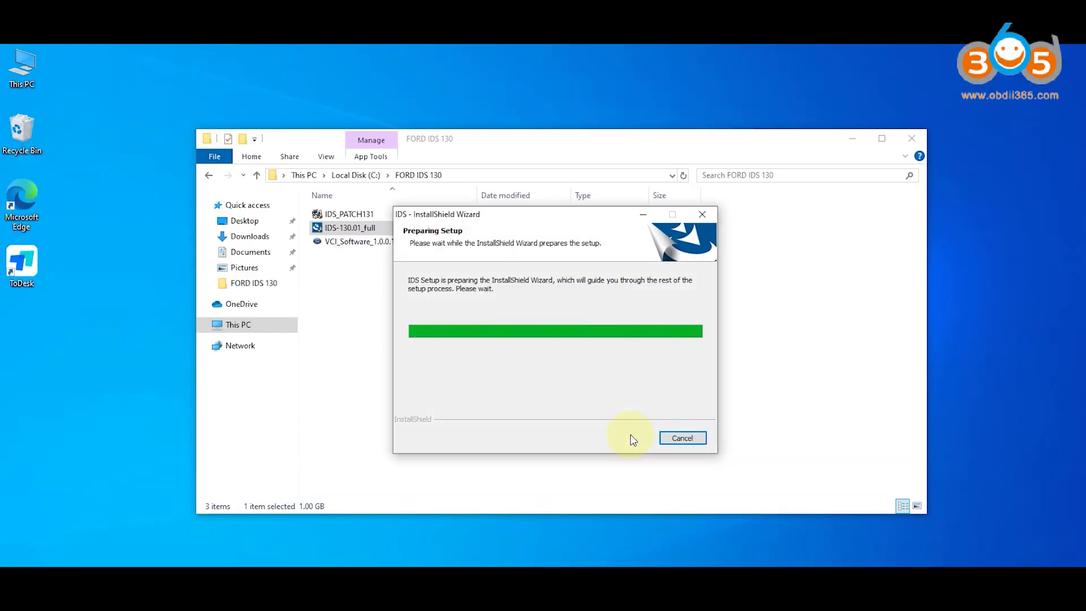
# Install Ford IDS 130.01 to the default C drive destination and restart
pyautogui.click(626, 438)
pyautogui.click(643, 439)
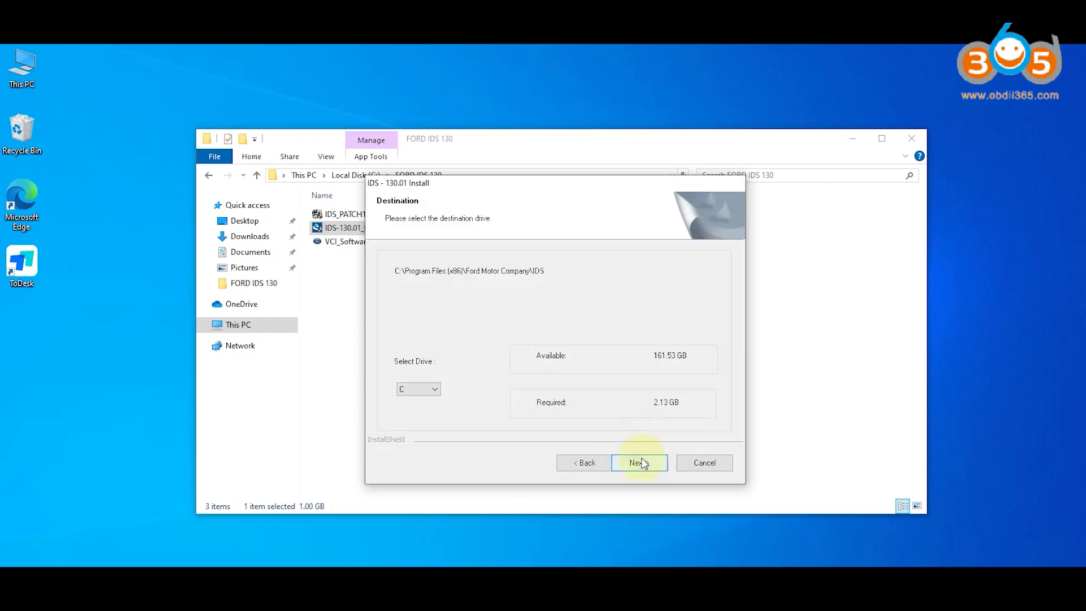
pyautogui.click(641, 459)
pyautogui.click(641, 458)
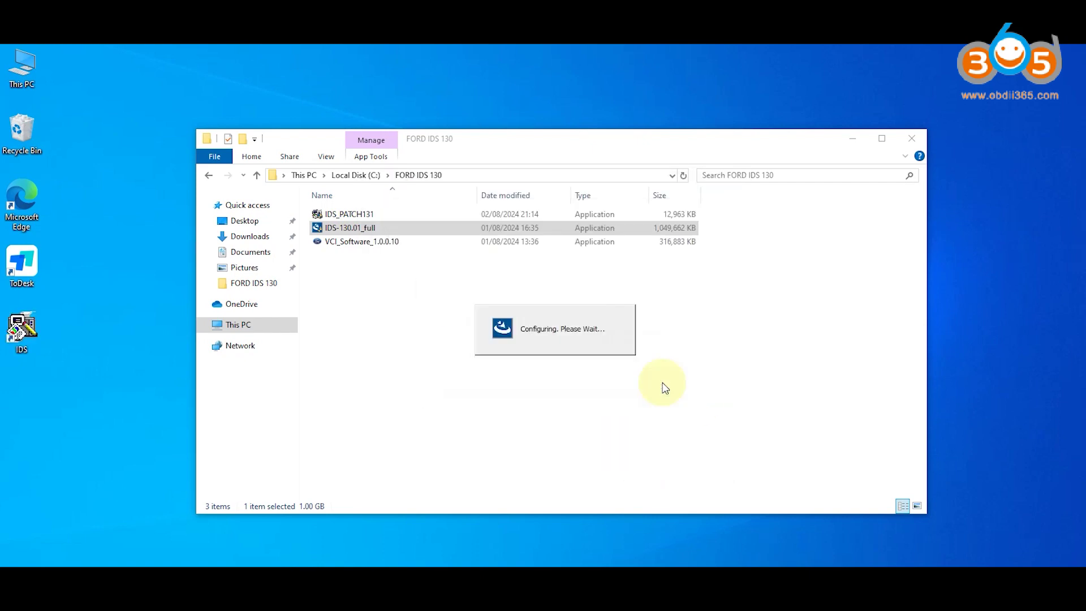
pyautogui.click(638, 461)
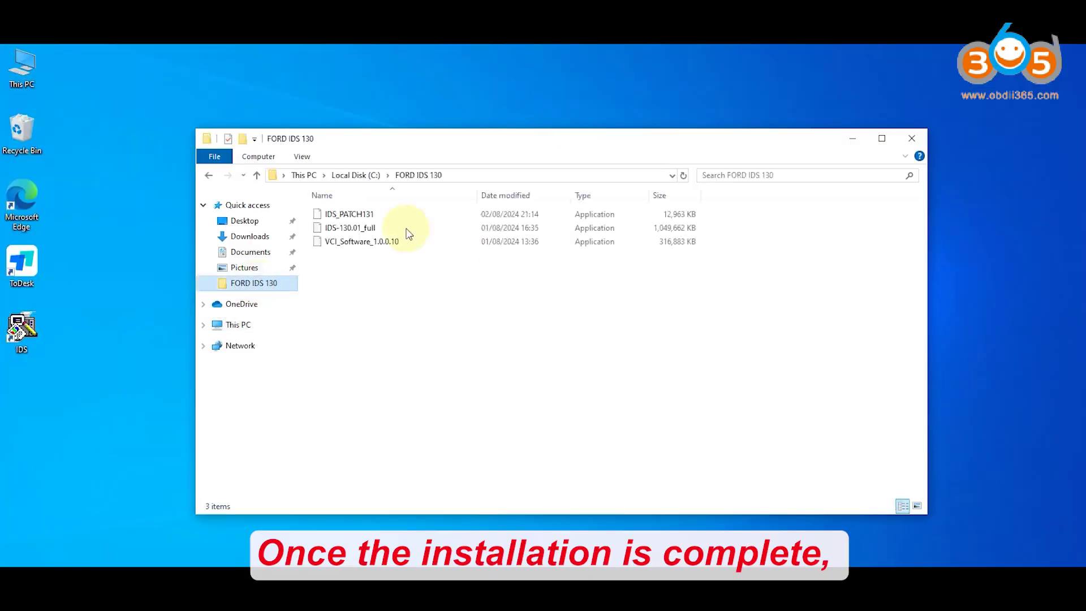
# Install VCI Software 1.0.0.10 to completion
pyautogui.rightClick(351, 215)
pyautogui.click(369, 266)
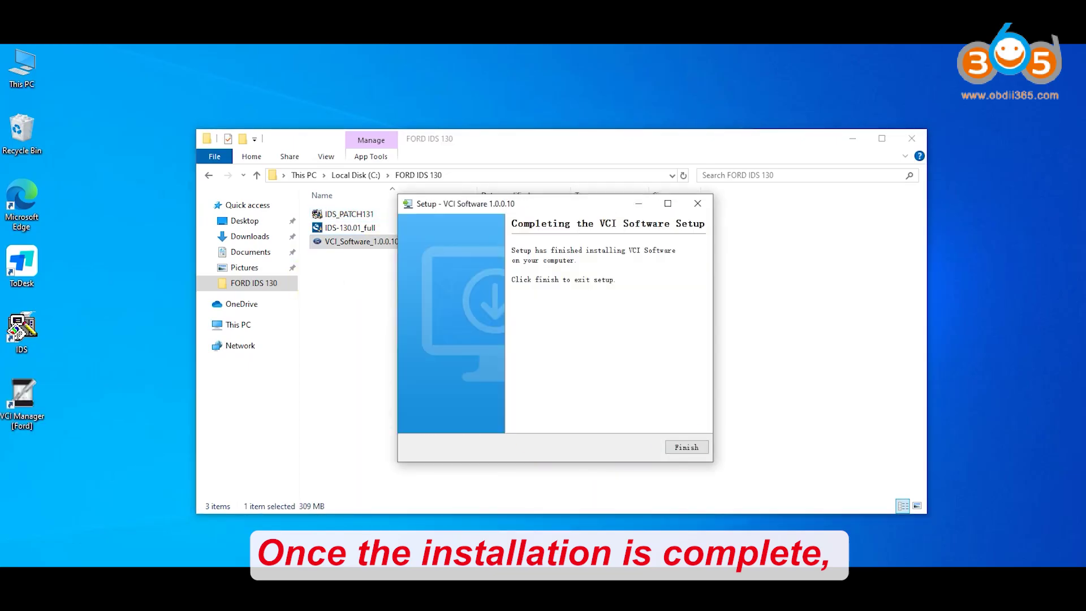
pyautogui.click(685, 450)
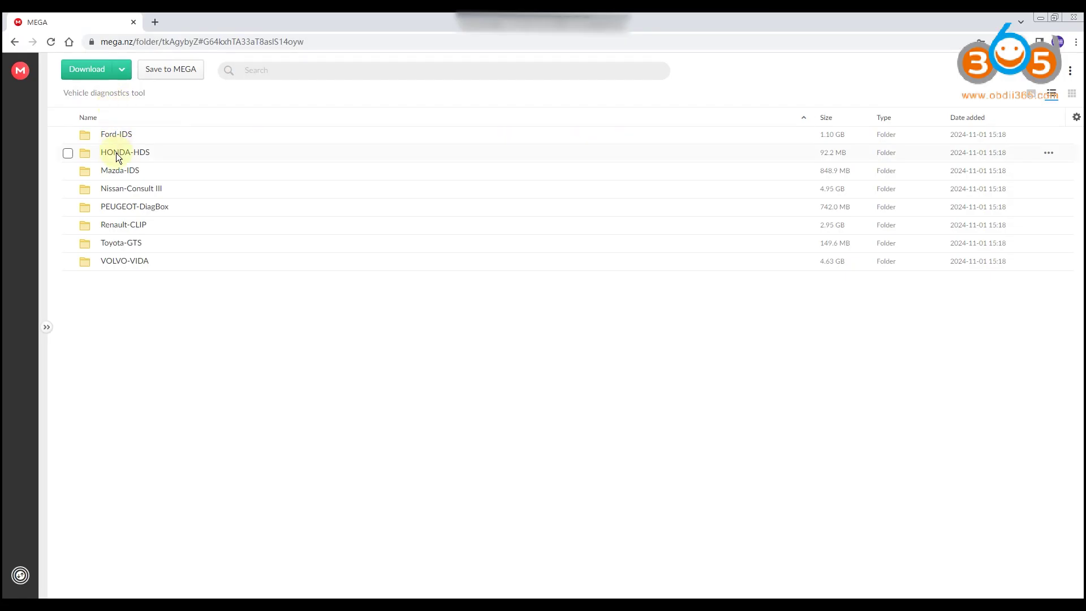
# Download the three HONDA-HDS files, including hds_3.102.rar and README.txt, and launch HDS setup
pyautogui.doubleClick(117, 152)
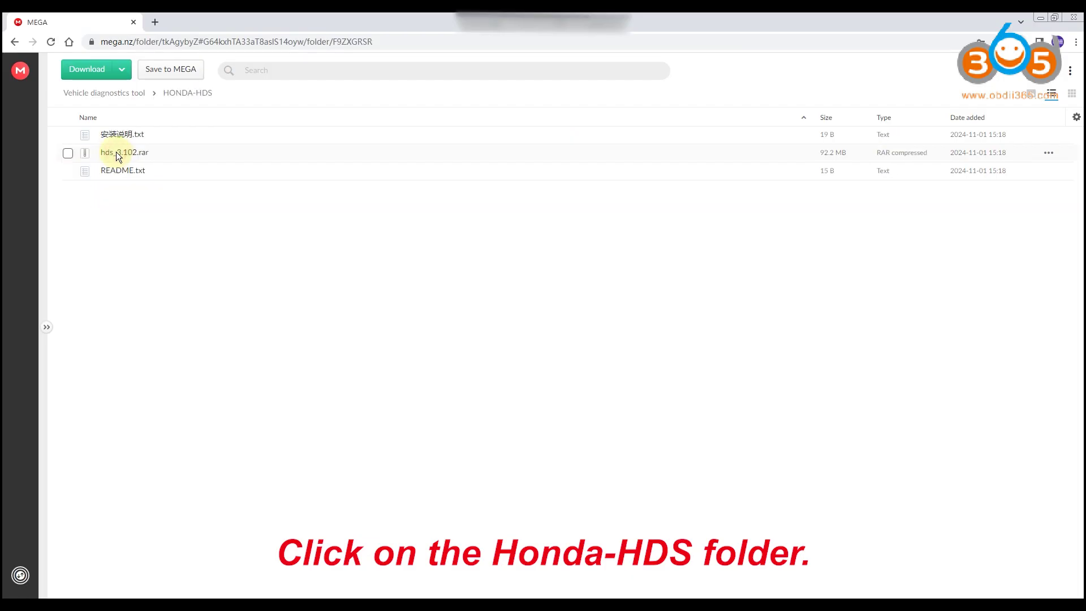
pyautogui.click(68, 136)
pyautogui.click(68, 153)
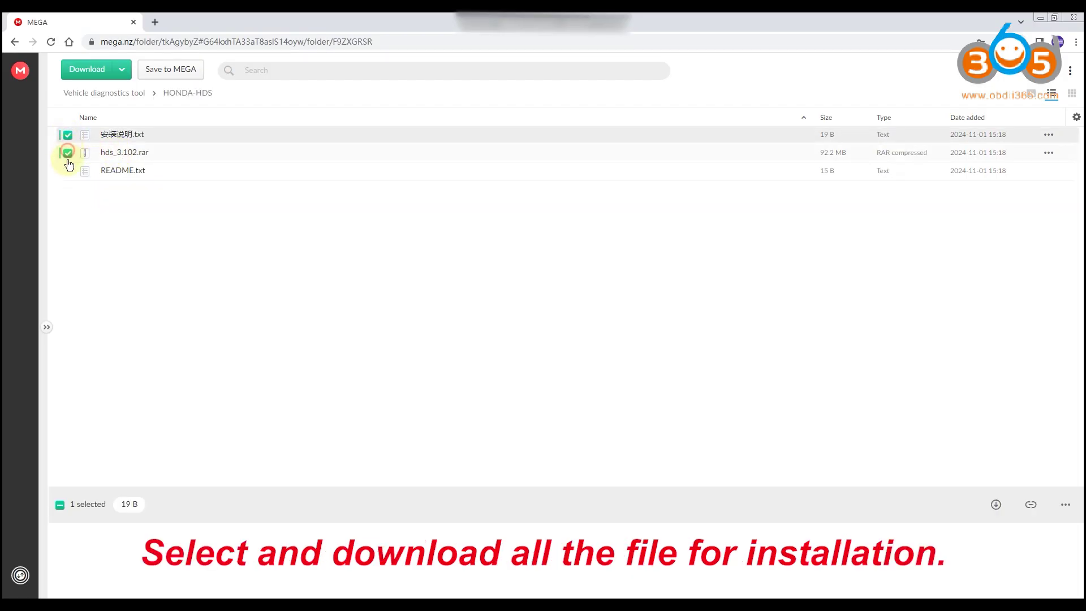
pyautogui.click(68, 171)
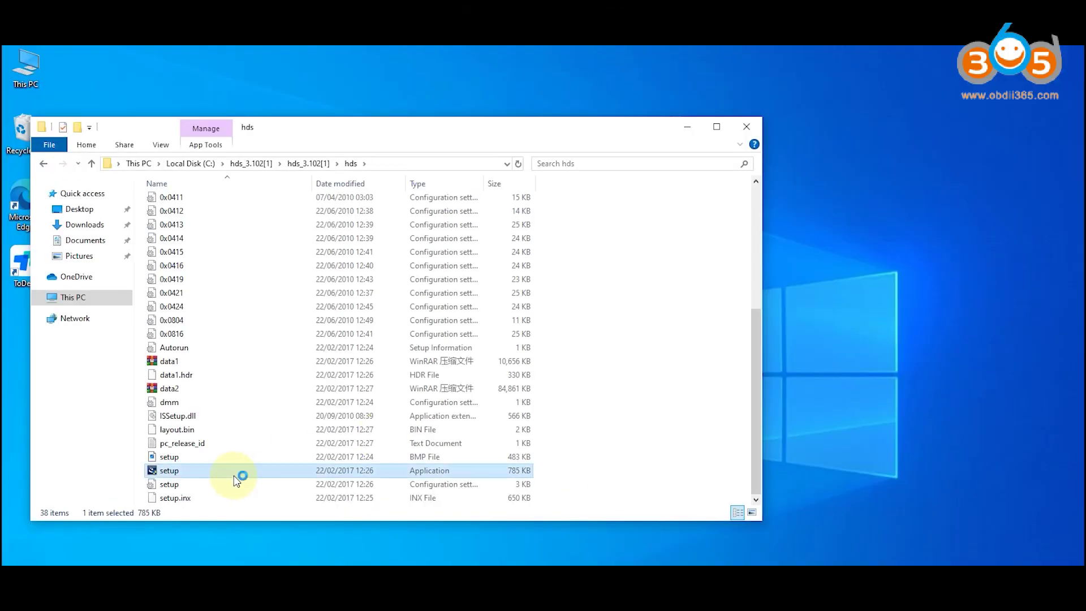
pyautogui.doubleClick(235, 473)
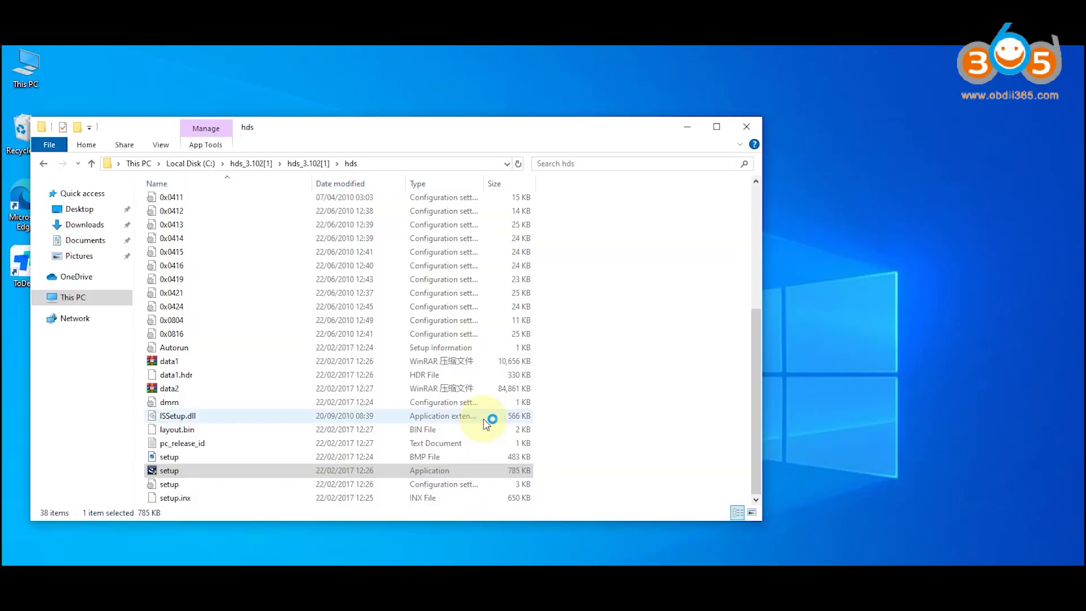
# Run Honda HDS setup with default licence, destination and dealer number through to Finish
pyautogui.click(631, 438)
pyautogui.click(631, 438)
pyautogui.click(631, 437)
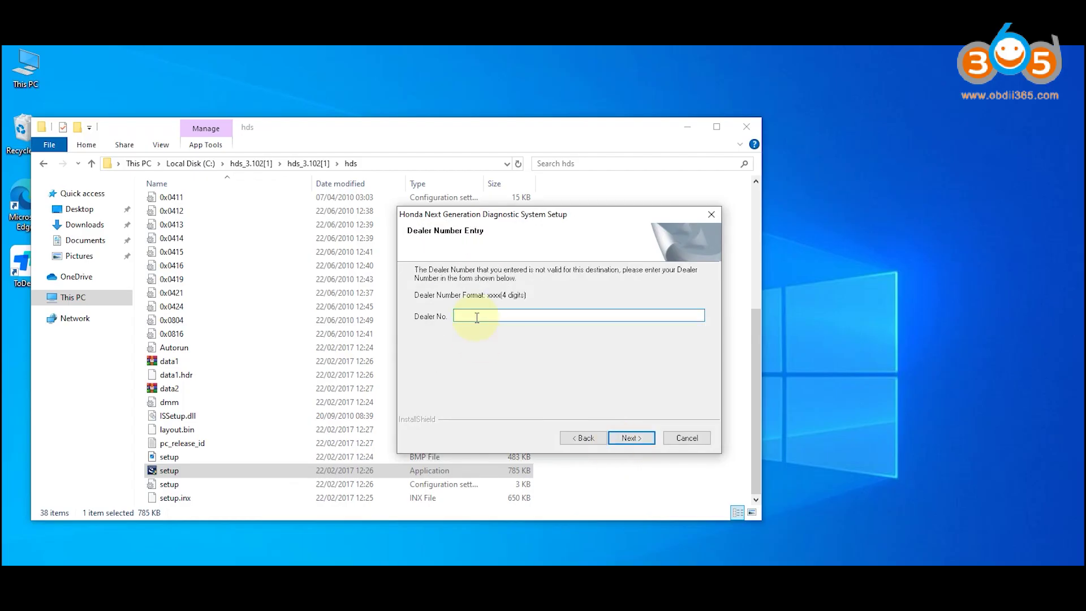
pyautogui.click(628, 438)
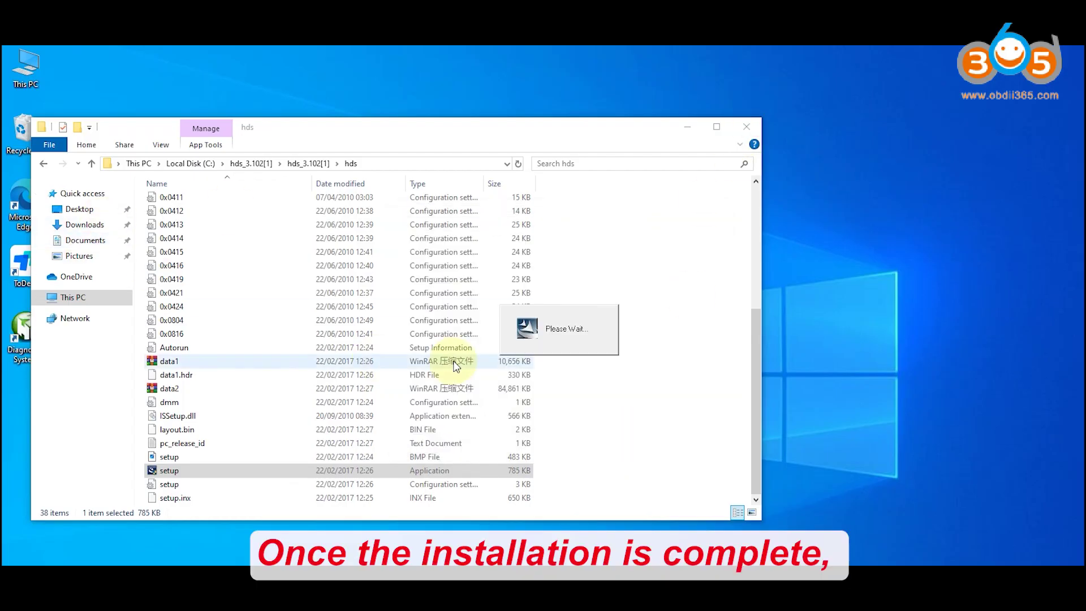
pyautogui.click(628, 438)
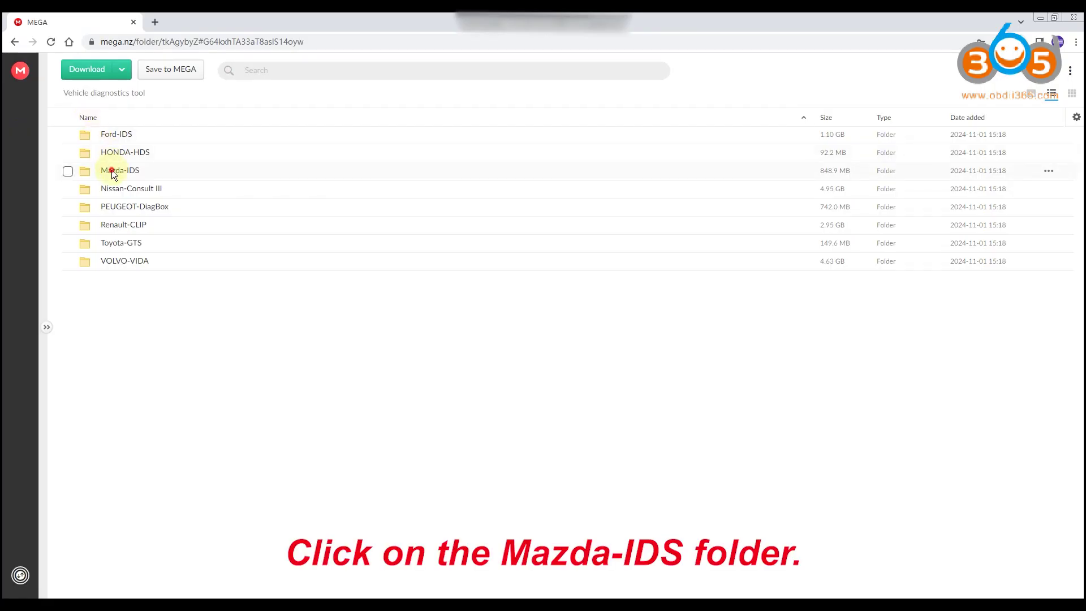
# Download all five Mazda-IDS files, including IDS_Path.exe and VCI Manager 20.11.24.exe
pyautogui.doubleClick(111, 170)
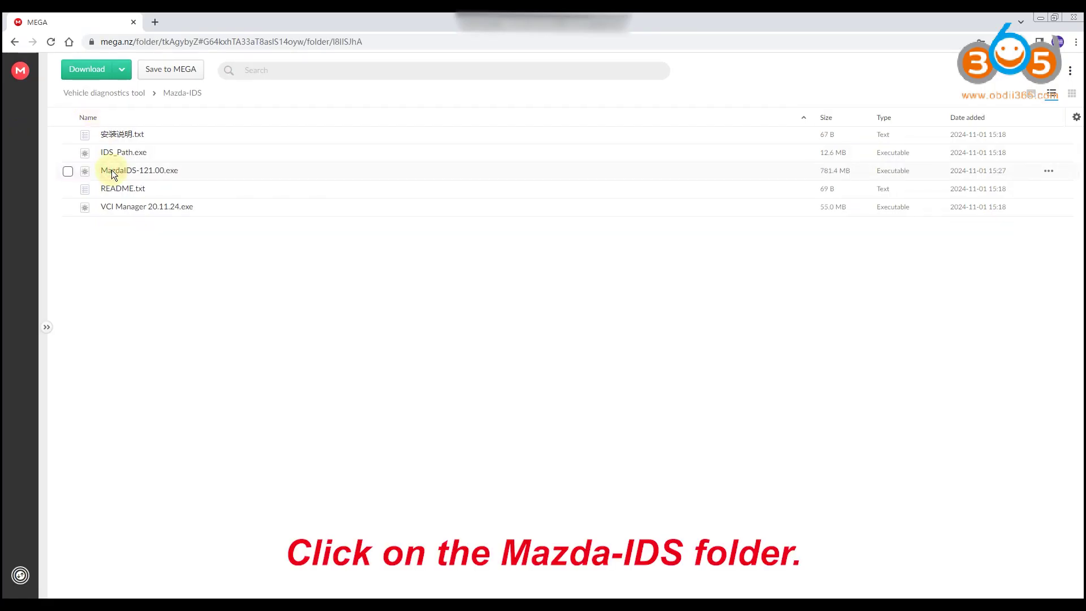
pyautogui.click(67, 135)
pyautogui.click(68, 153)
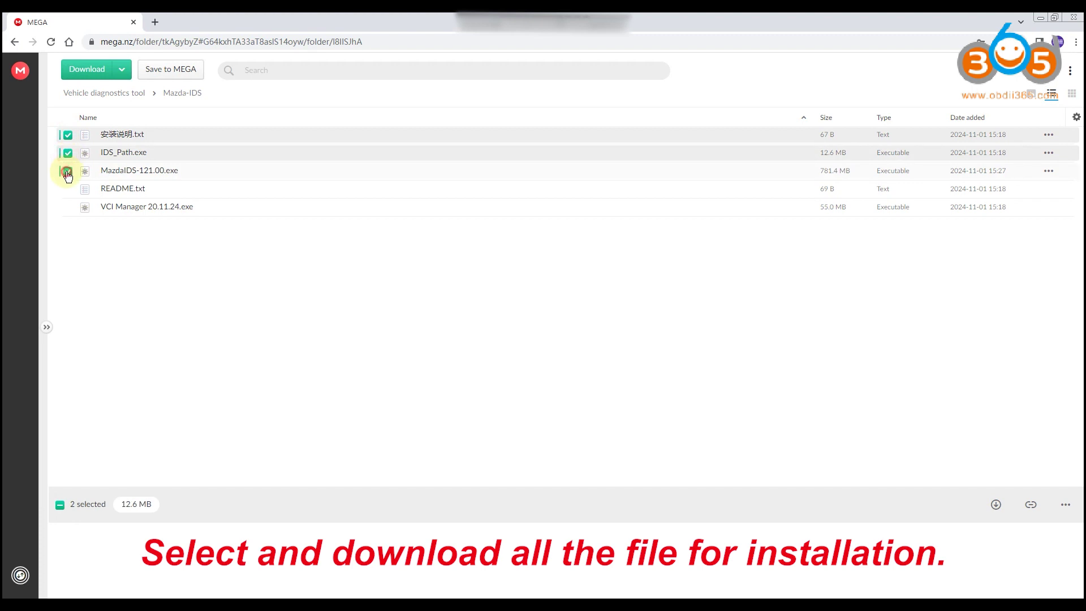
pyautogui.click(68, 171)
pyautogui.click(67, 189)
pyautogui.click(68, 209)
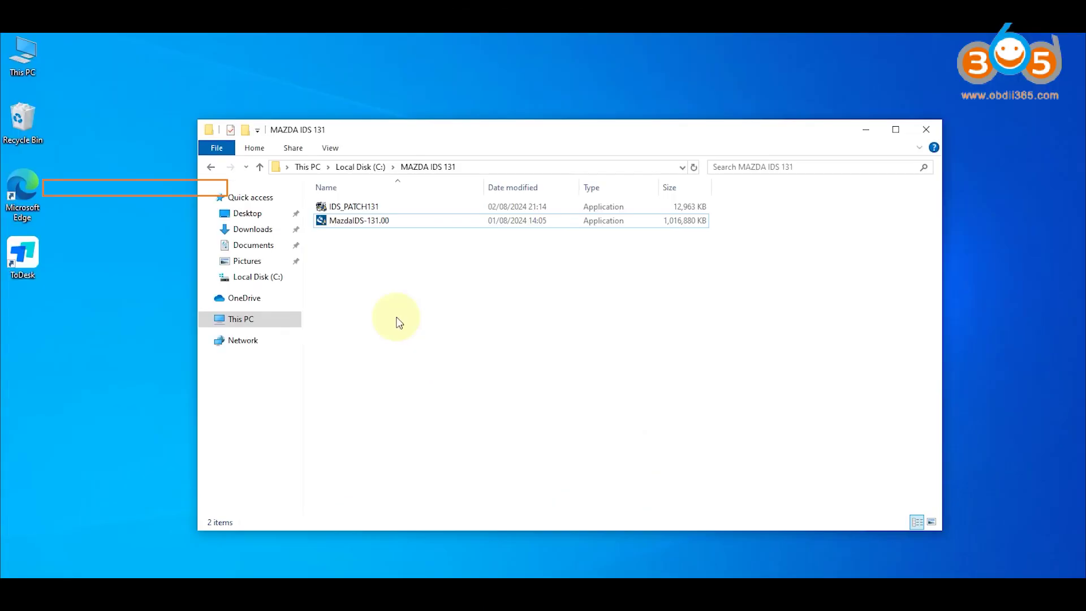
# Start the MazdaIDS-131.00 installer with English (United States) as setup language
pyautogui.doubleClick(374, 221)
pyautogui.click(464, 409)
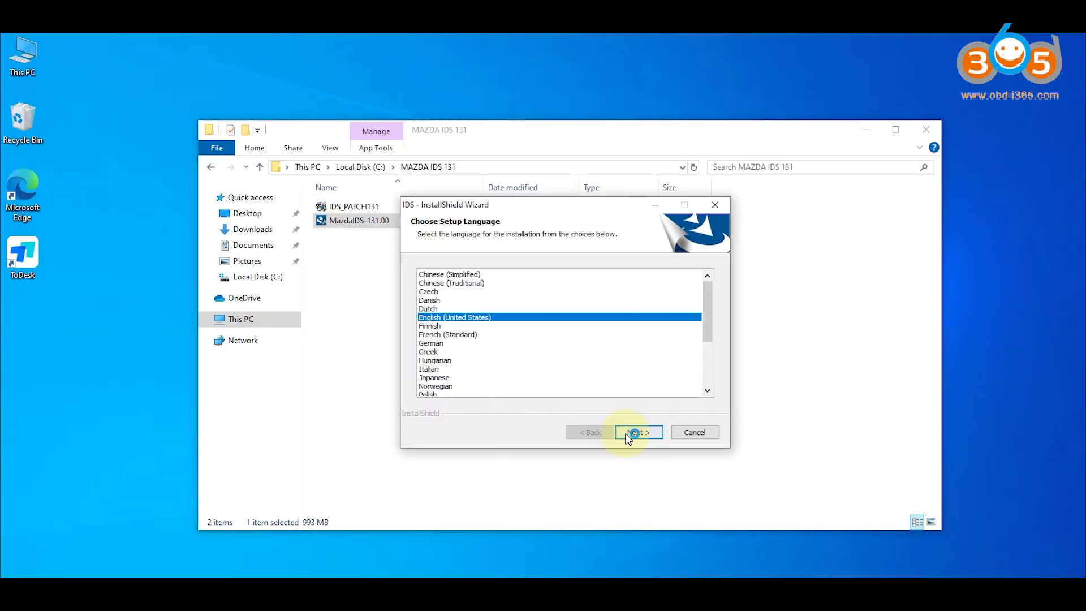
pyautogui.click(627, 433)
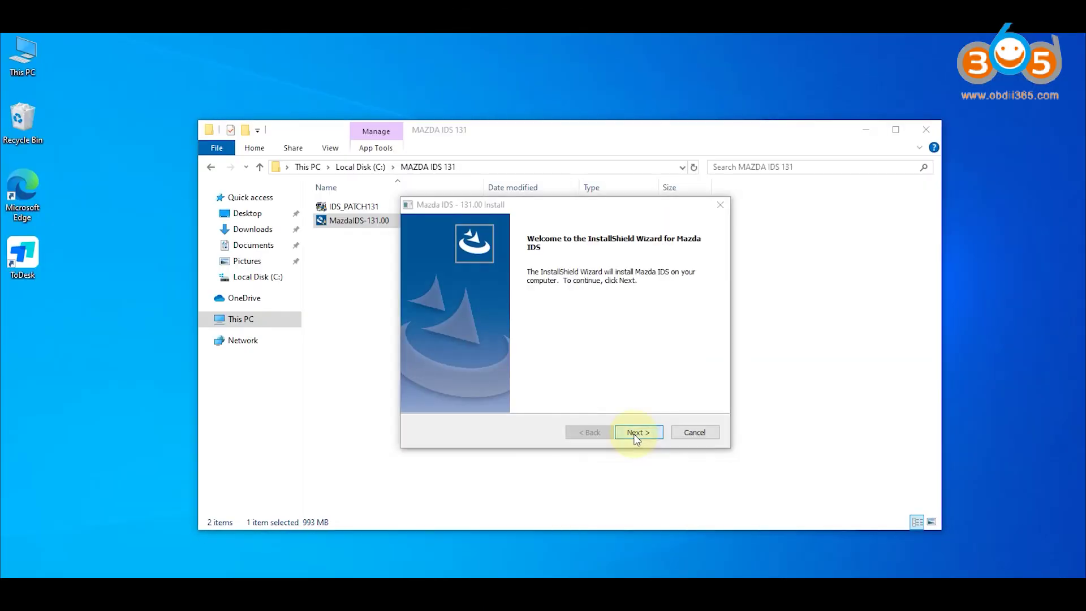
# Install Mazda IDS with the default licence and destination
pyautogui.click(637, 433)
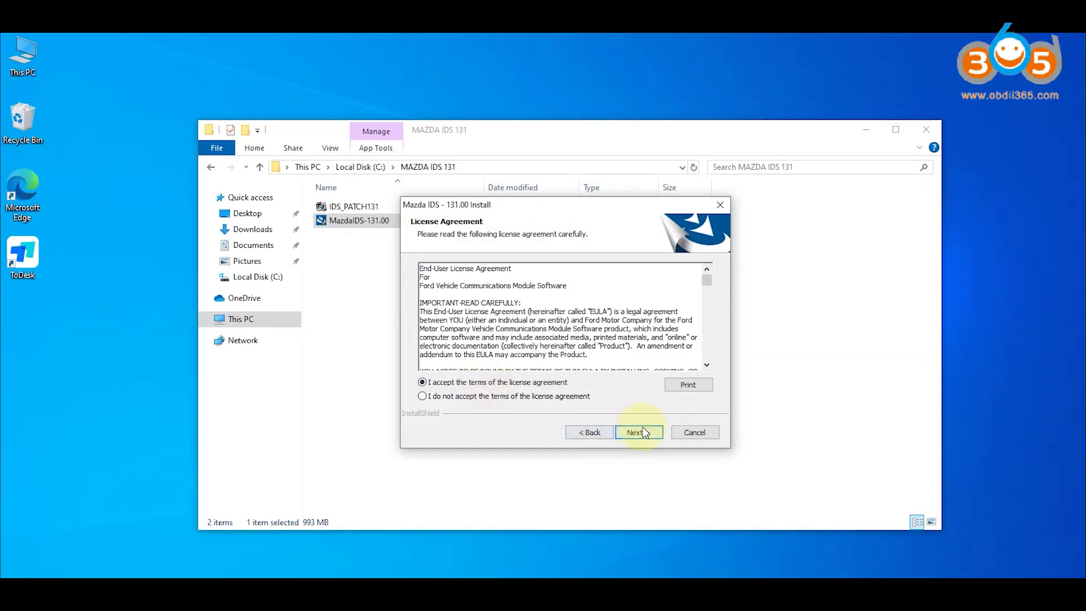
pyautogui.click(637, 433)
pyautogui.click(637, 456)
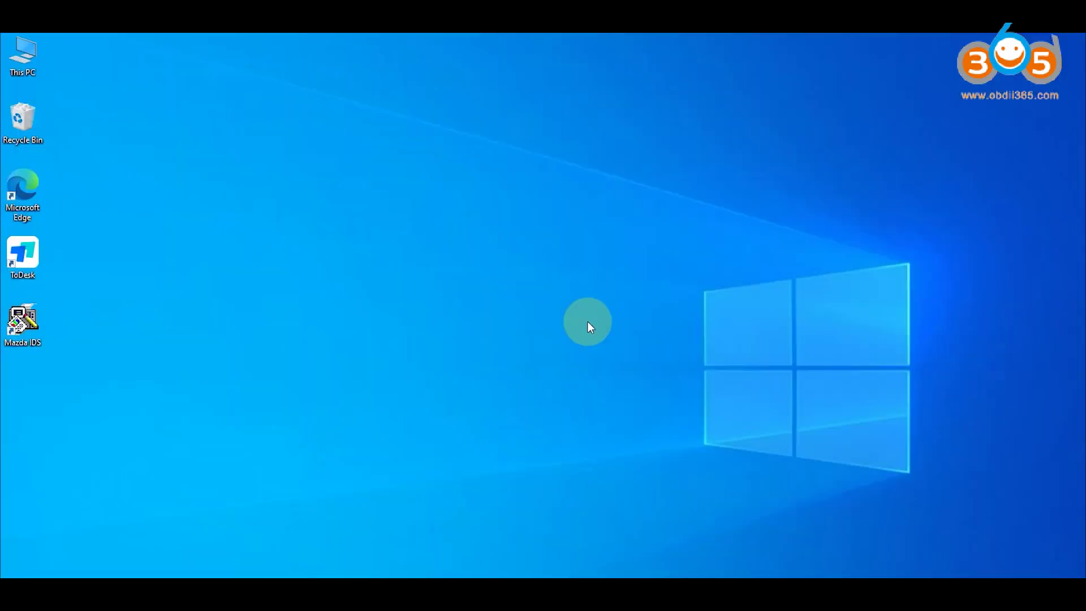
# Copy IDS_PATCH131 from C:\MAZDA IDS 131 onto the desktop below the Mazda IDS icon
pyautogui.doubleClick(23, 56)
pyautogui.doubleClick(396, 368)
pyautogui.click(383, 239)
pyautogui.doubleClick(384, 236)
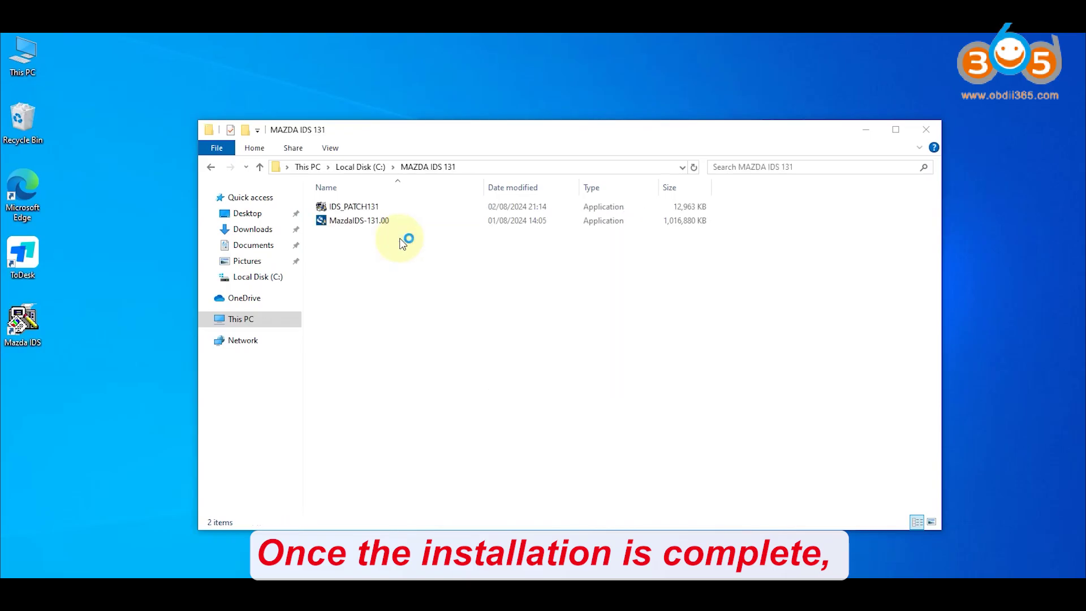
pyautogui.click(376, 207)
pyautogui.rightClick(367, 207)
pyautogui.click(185, 408)
pyautogui.moveTo(126, 328); pyautogui.dragTo(29, 388)
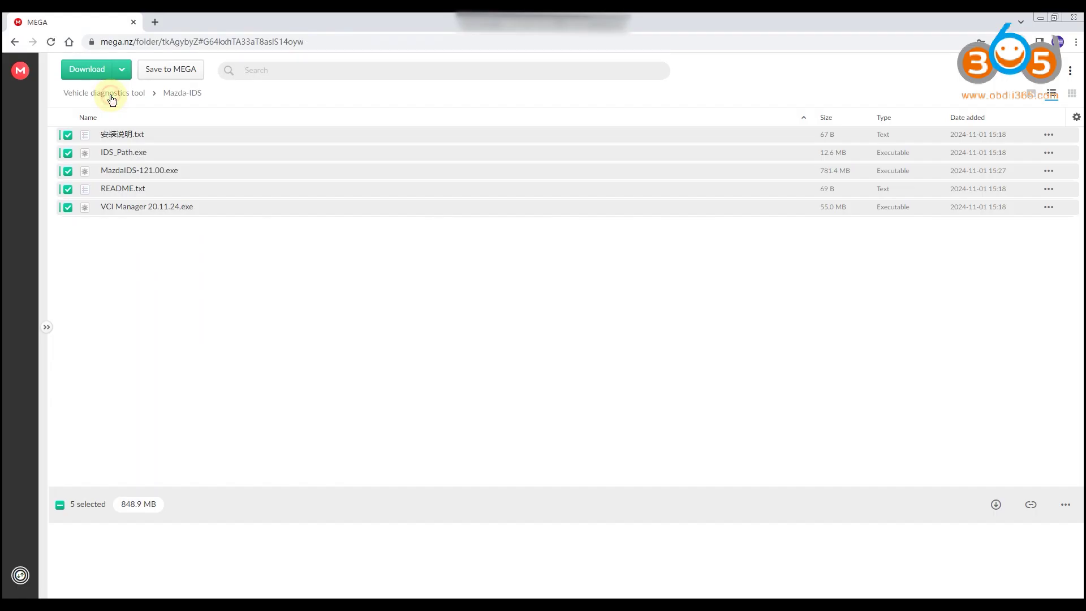
# Download Nissan.part1.rar, part2 and part3 from the Nissan-Consult III folder
pyautogui.click(109, 94)
pyautogui.doubleClick(120, 191)
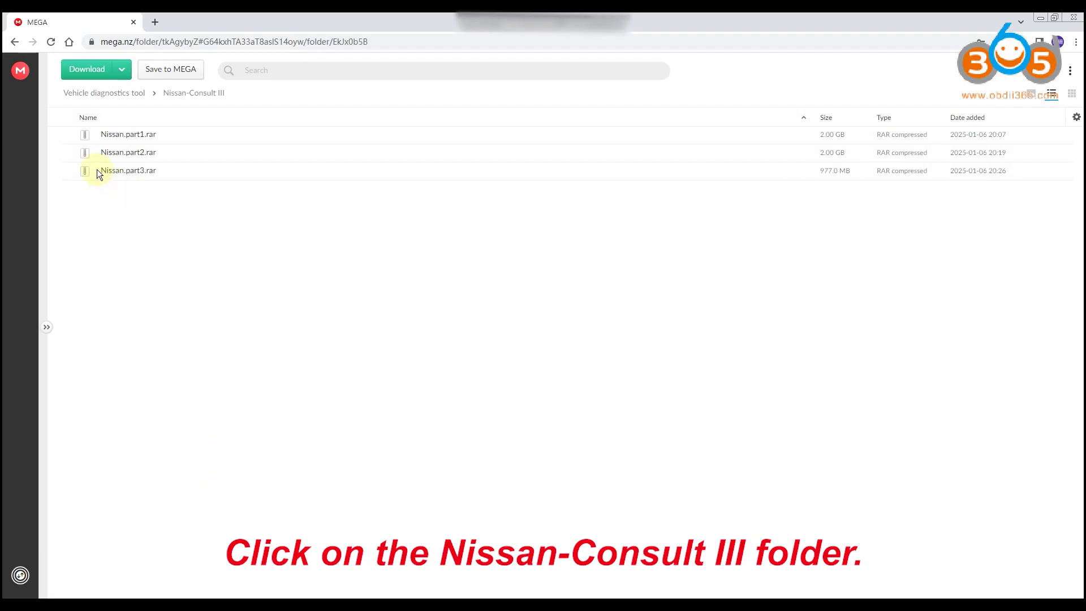
pyautogui.click(71, 136)
pyautogui.click(68, 153)
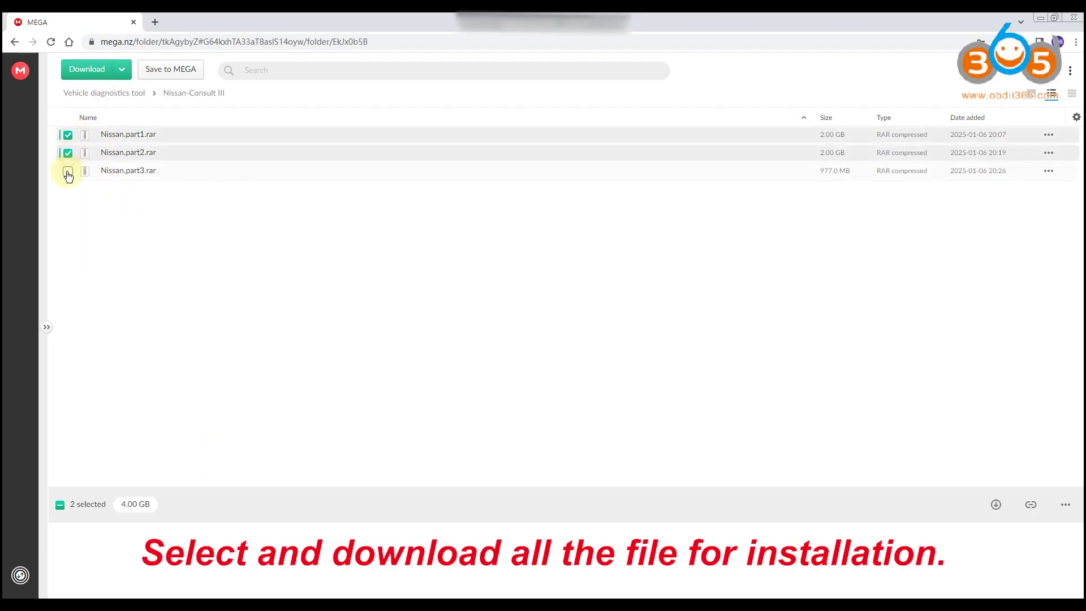
pyautogui.click(67, 171)
pyautogui.click(87, 69)
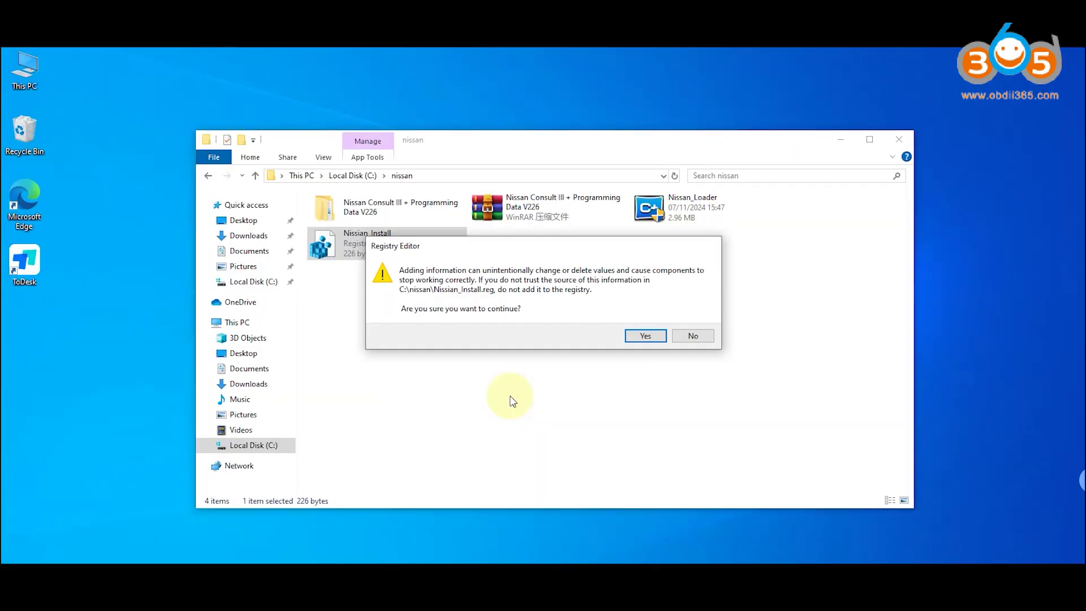
# Add the Nissian_Install registry entries and launch the Consult-III plus setup
pyautogui.click(643, 334)
pyautogui.click(696, 322)
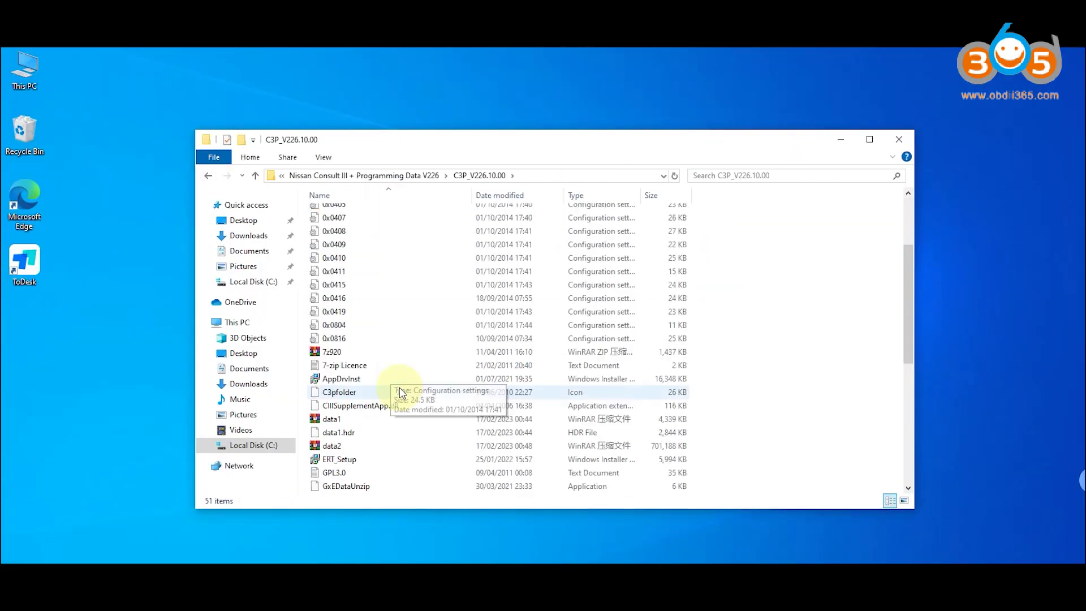
pyautogui.scroll(-6, 400, 392)
pyautogui.doubleClick(347, 364)
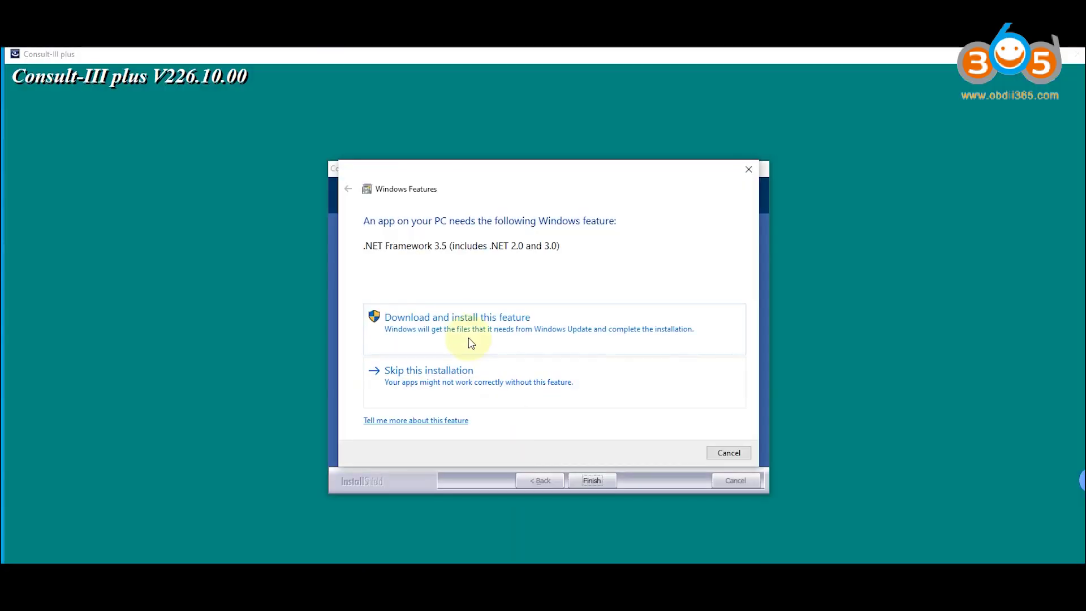
# Install Consult-III plus with English, default region and country, then launch the C3P folder setup
pyautogui.click(471, 342)
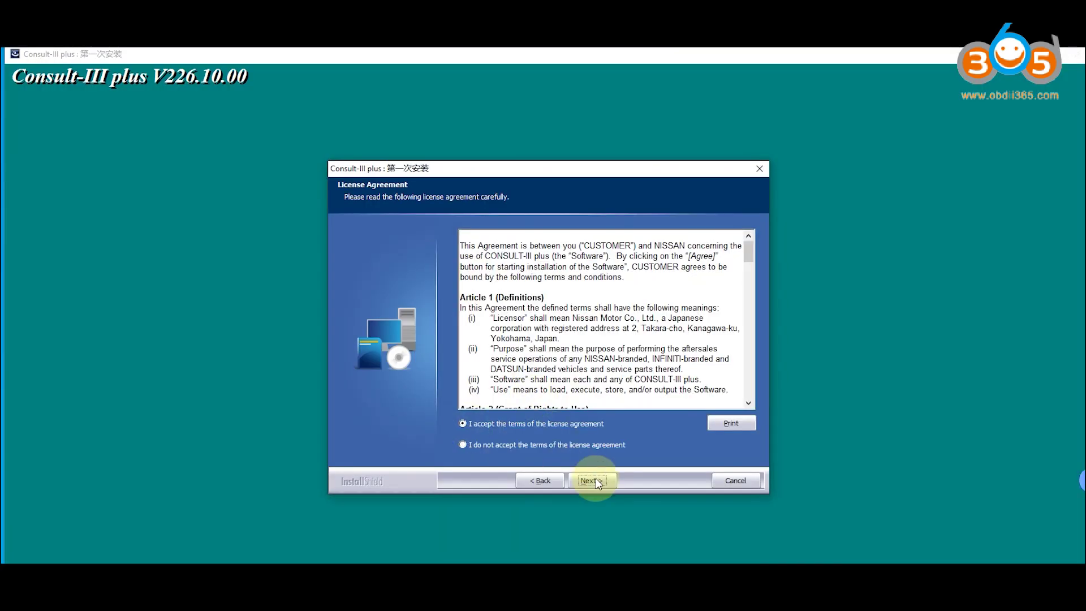
pyautogui.click(594, 480)
pyautogui.click(583, 480)
pyautogui.click(583, 480)
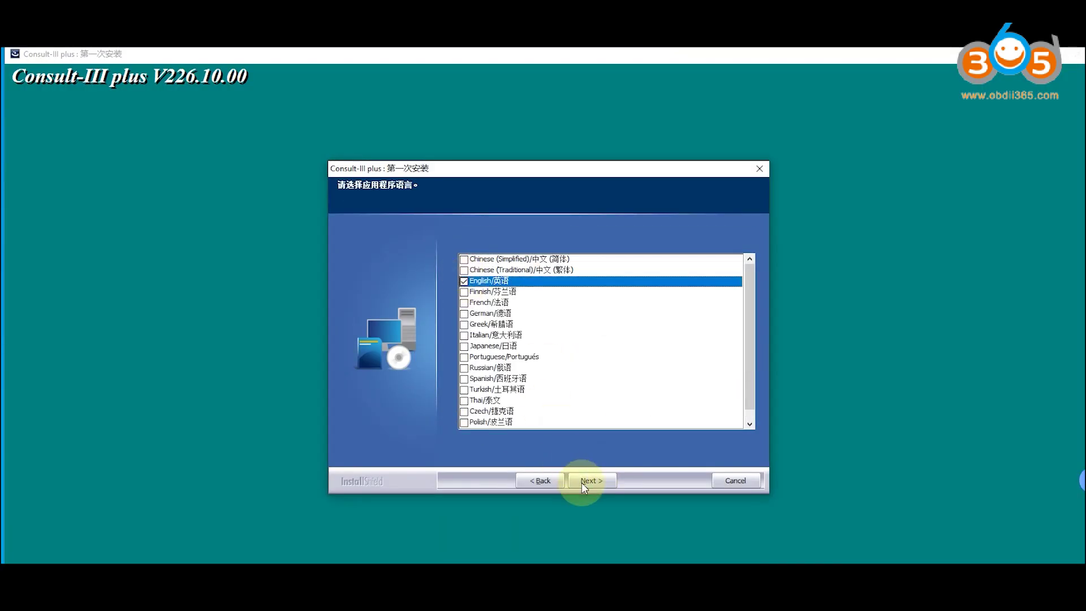
pyautogui.click(583, 480)
pyautogui.click(583, 480)
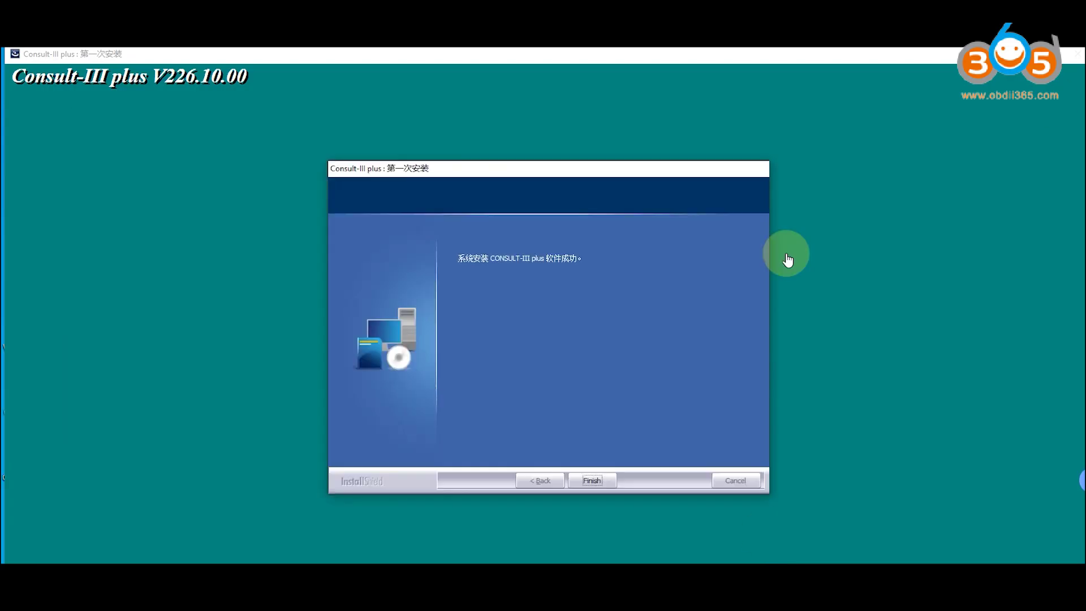
pyautogui.doubleClick(331, 445)
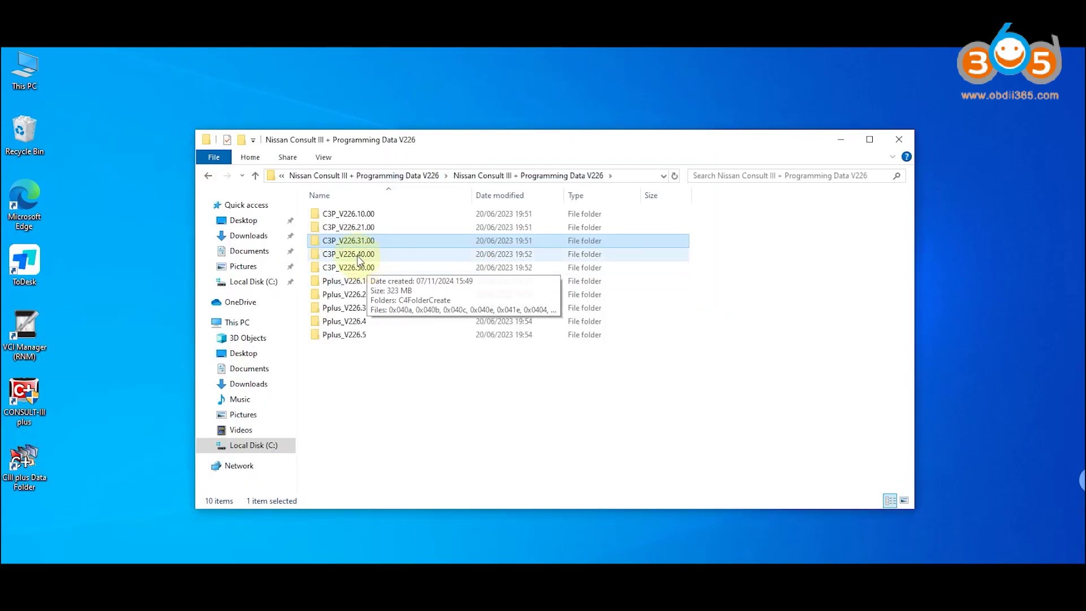
# Run the setups in the C3P_V226.31.00 and C3P_V226.50.00 data folders
pyautogui.doubleClick(364, 279)
pyautogui.click(351, 449)
pyautogui.doubleClick(351, 449)
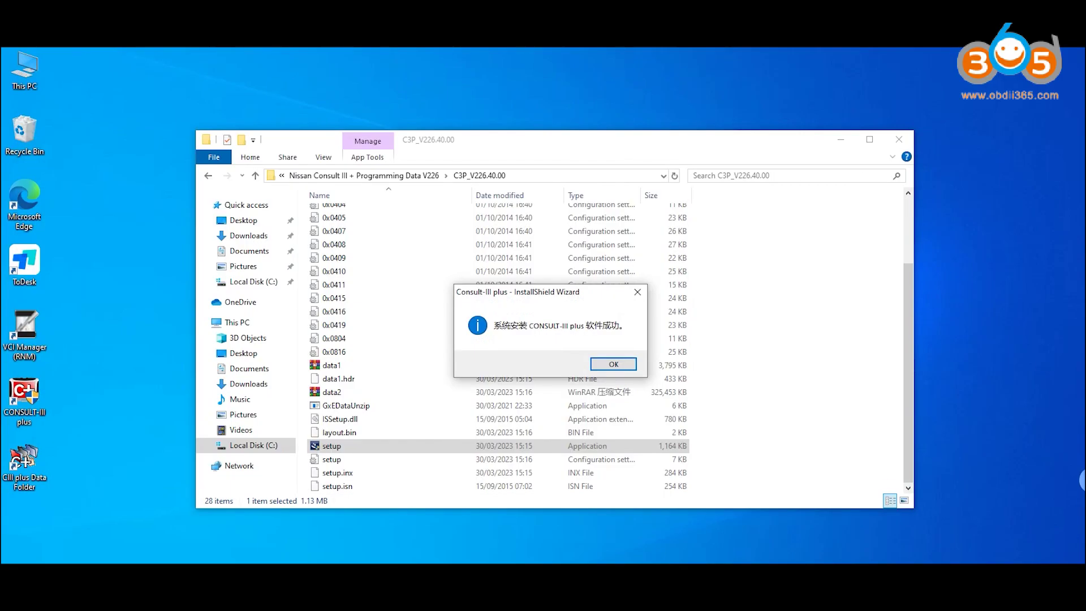
pyautogui.click(616, 364)
pyautogui.click(332, 447)
pyautogui.doubleClick(332, 447)
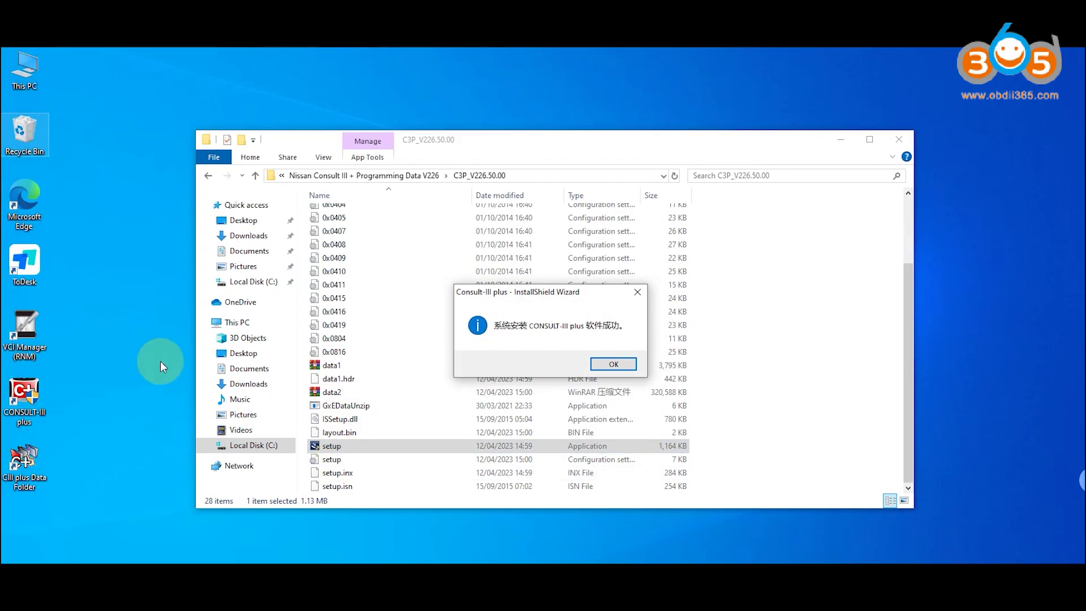
pyautogui.press('Return')
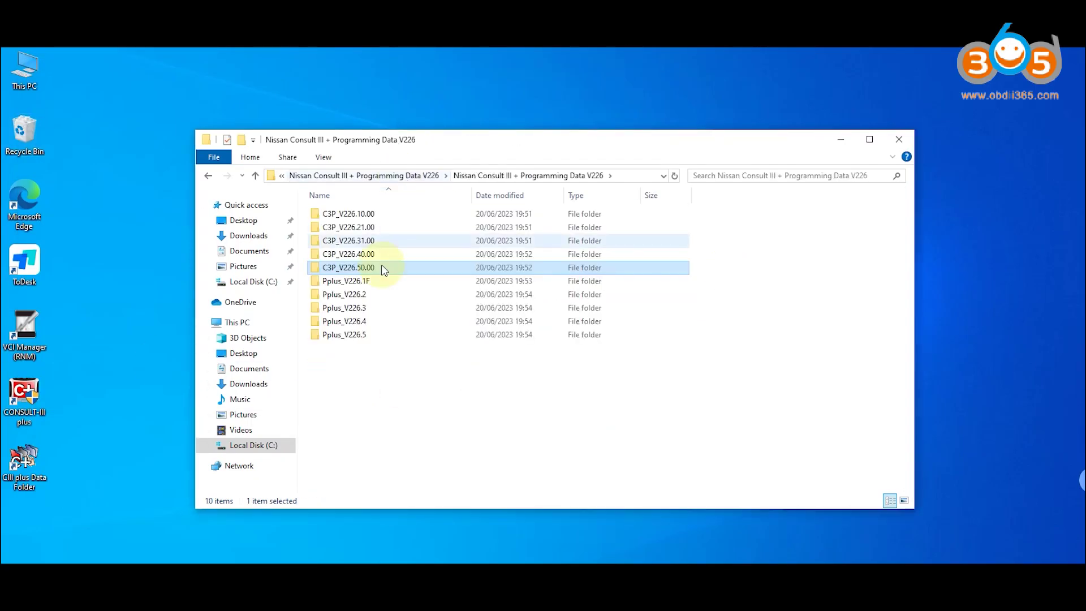
# Install Pplus_V226.1F and start the Pplus_V226.2 ECU programming file setup
pyautogui.doubleClick(381, 264)
pyautogui.doubleClick(348, 227)
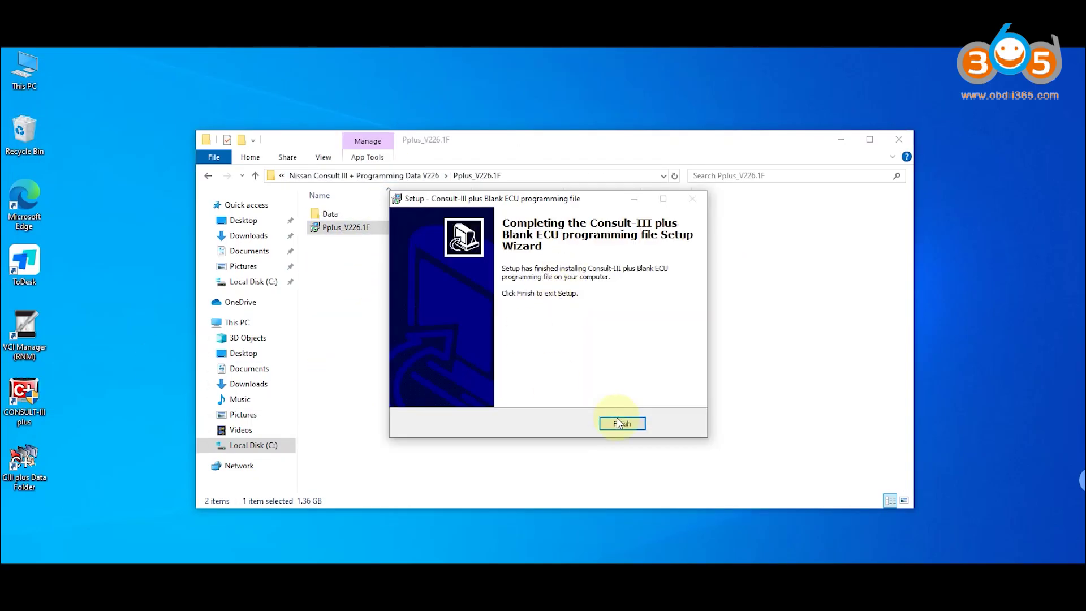
pyautogui.click(619, 424)
pyautogui.click(396, 176)
pyautogui.doubleClick(405, 292)
pyautogui.doubleClick(362, 215)
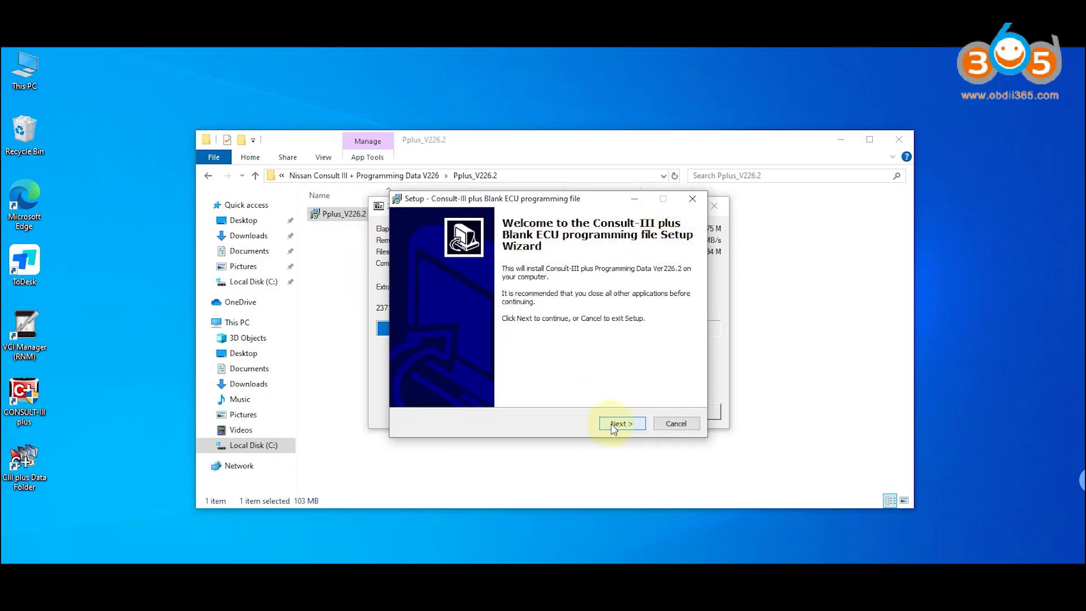
pyautogui.click(619, 421)
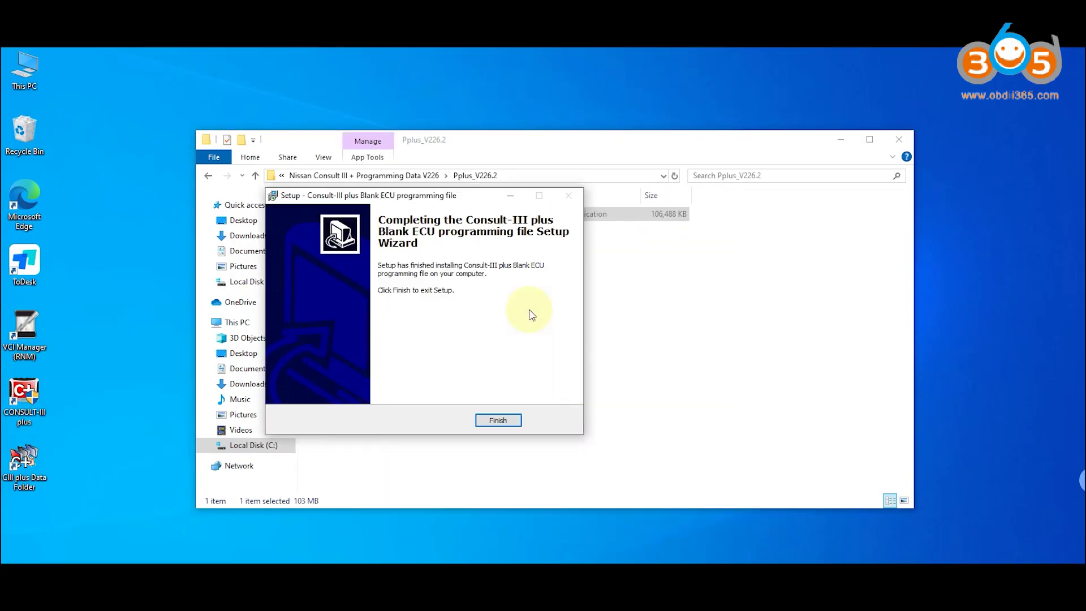
# Finish Pplus_V226.2 and install the Pplus_V226.3, V226.4 and V226.5 ECU programming files
pyautogui.click(499, 421)
pyautogui.click(410, 176)
pyautogui.doubleClick(364, 308)
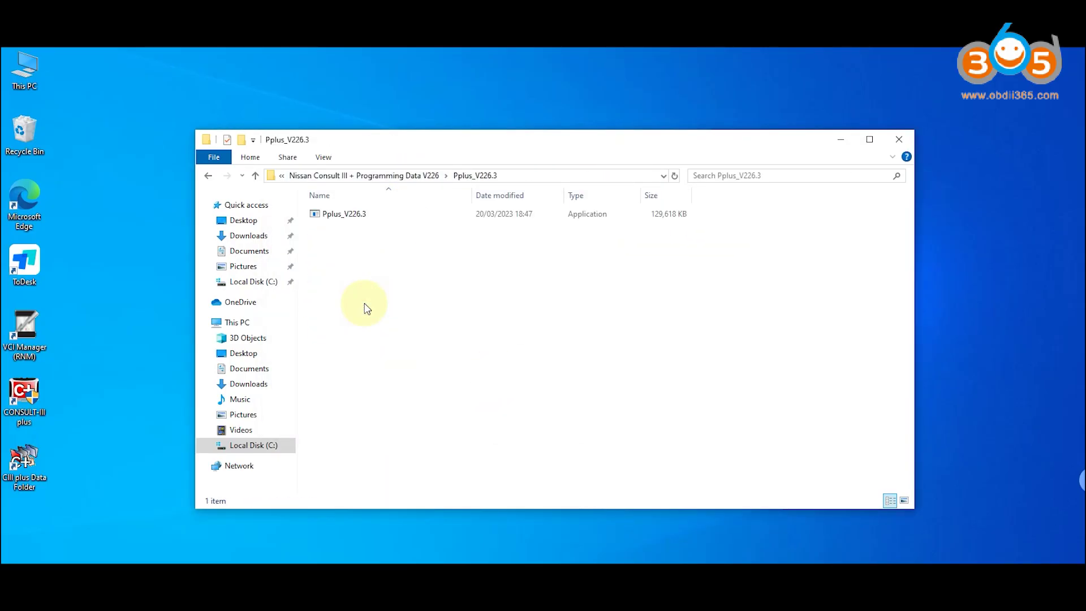
pyautogui.doubleClick(344, 214)
pyautogui.click(630, 423)
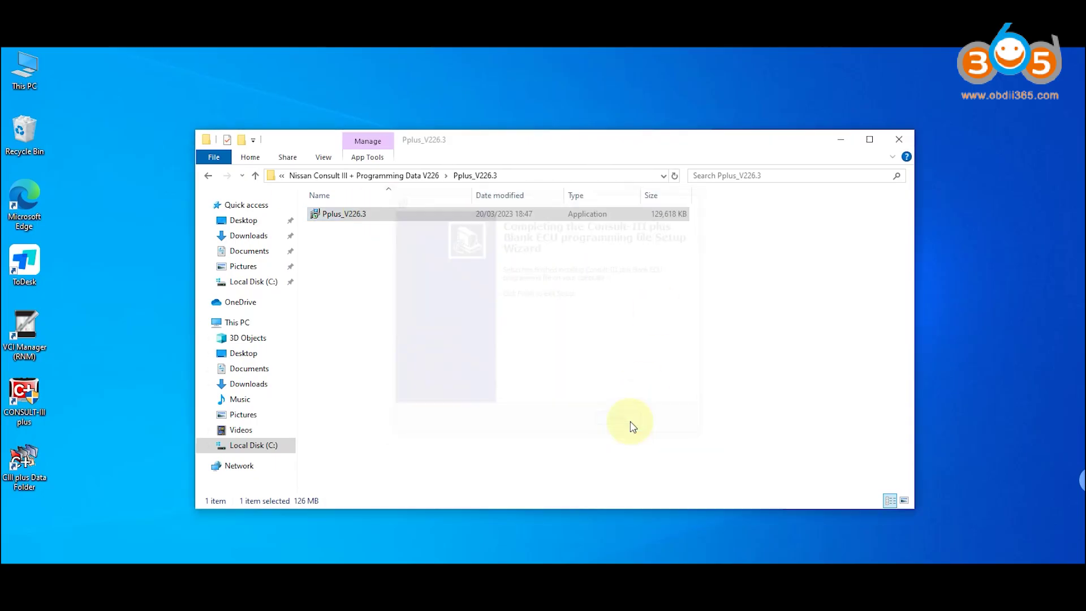
pyautogui.click(396, 176)
pyautogui.doubleClick(395, 315)
pyautogui.click(388, 217)
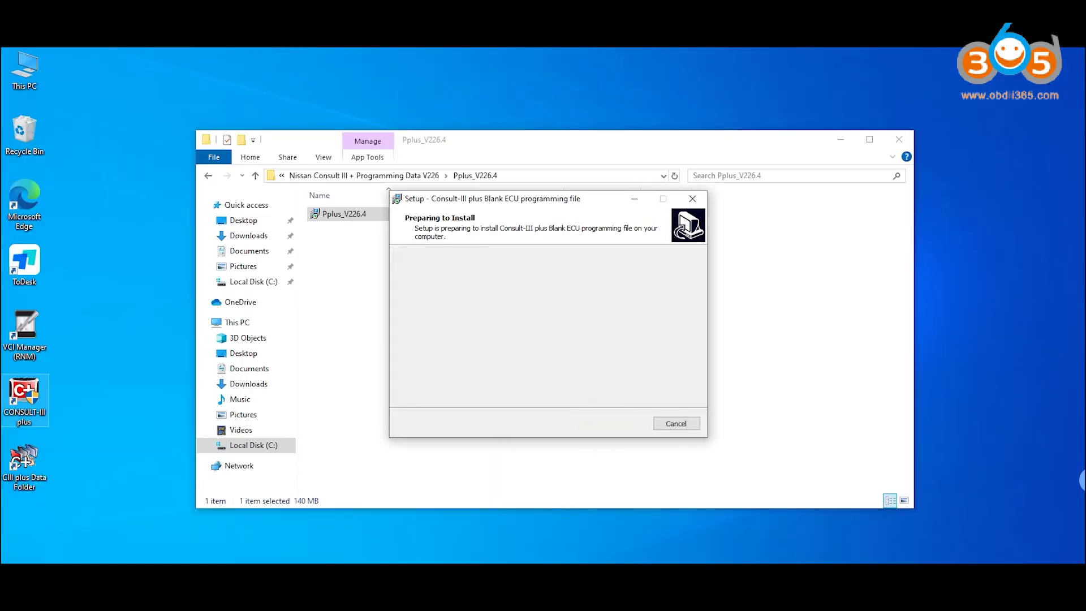
pyautogui.click(400, 176)
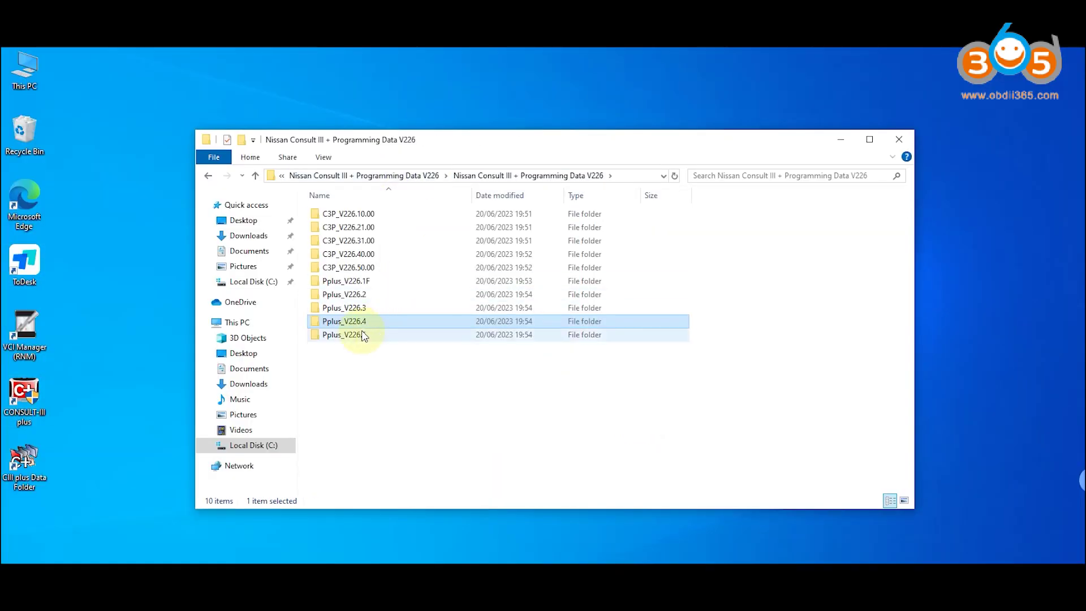
pyautogui.doubleClick(364, 335)
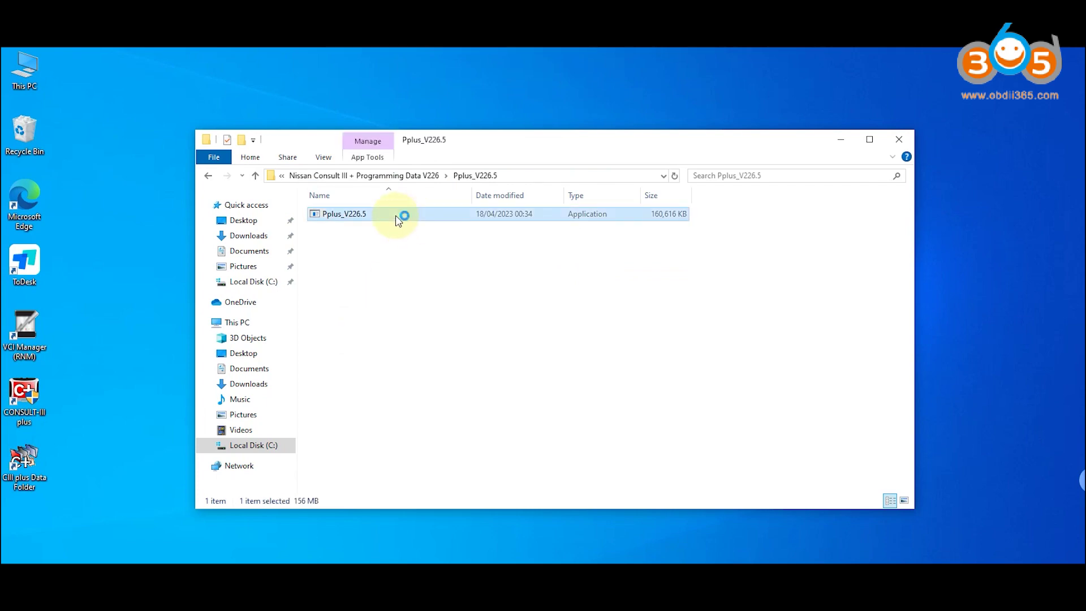
pyautogui.doubleClick(400, 216)
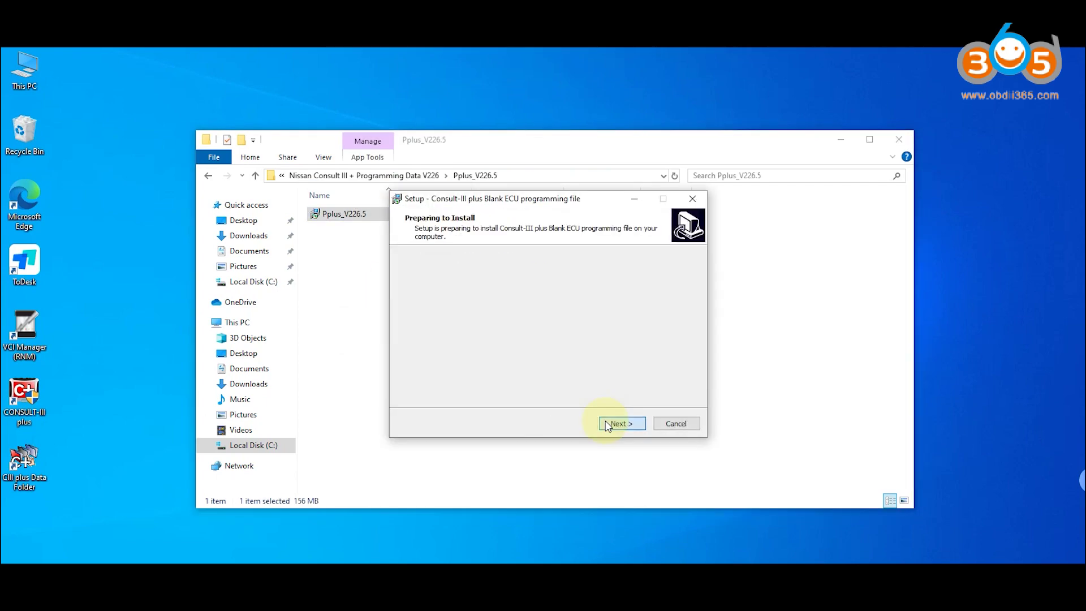
pyautogui.click(611, 423)
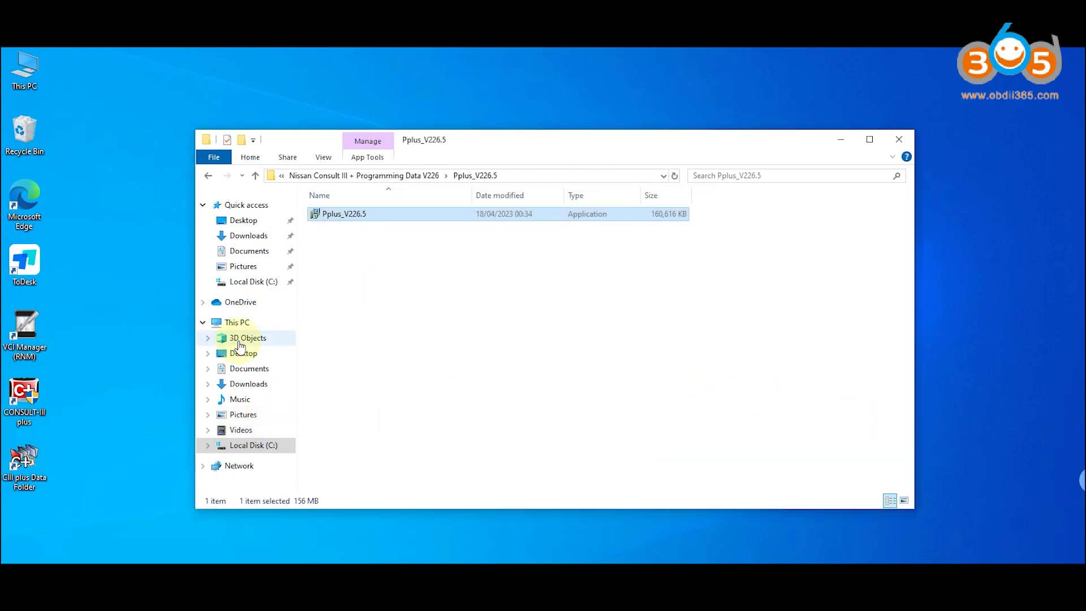
# Copy Nissan_Loader from C:\nissan and paste it onto the desktop
pyautogui.click(237, 322)
pyautogui.doubleClick(341, 345)
pyautogui.doubleClick(349, 354)
pyautogui.click(686, 217)
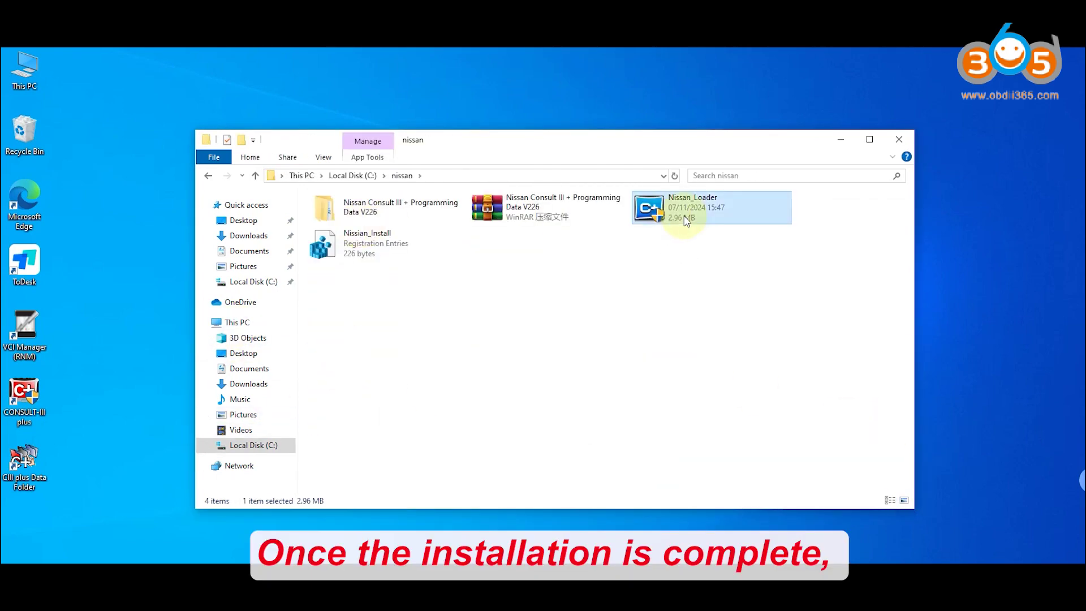
pyautogui.rightClick(686, 218)
pyautogui.click(720, 443)
pyautogui.click(159, 476)
pyautogui.hotkey('ctrl', 'v')
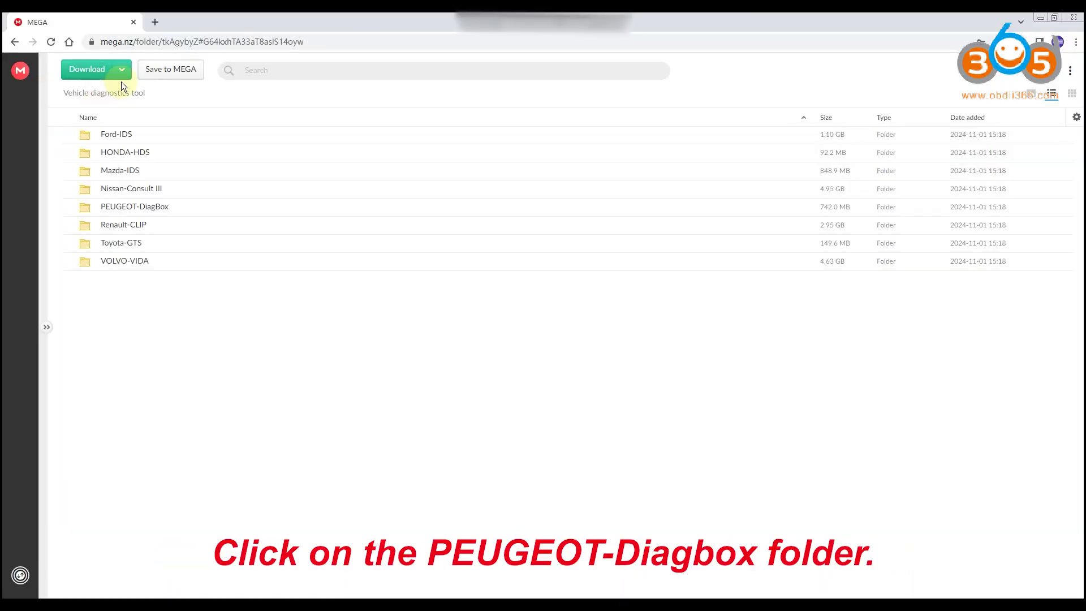
# Open PEUGEOT-DiagBox, select DIAGBOX V9.85.rar and Readme.txt, and download both files
pyautogui.doubleClick(123, 205)
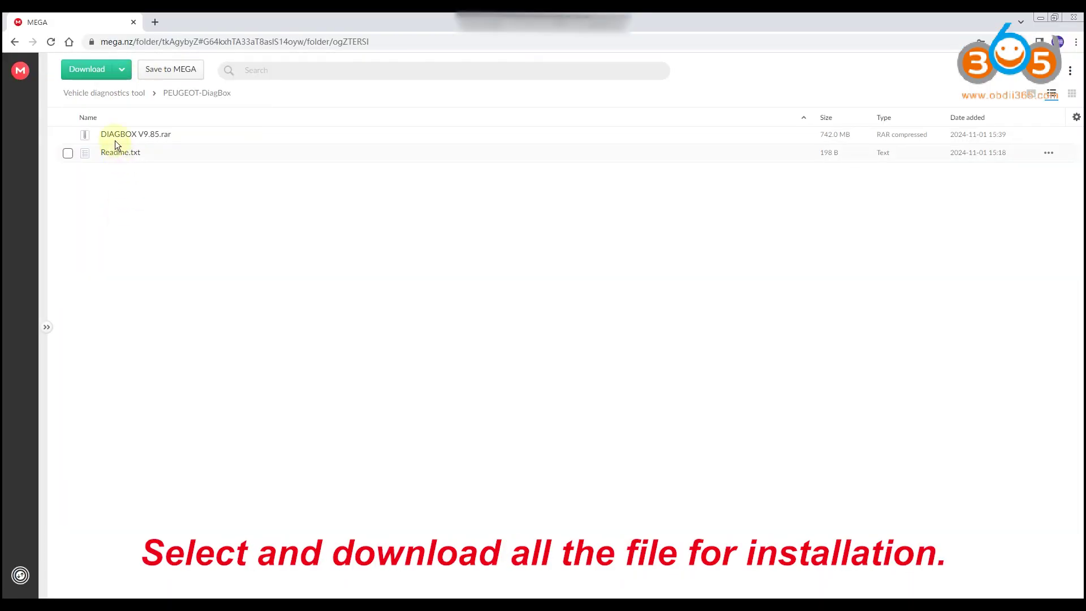
pyautogui.click(69, 135)
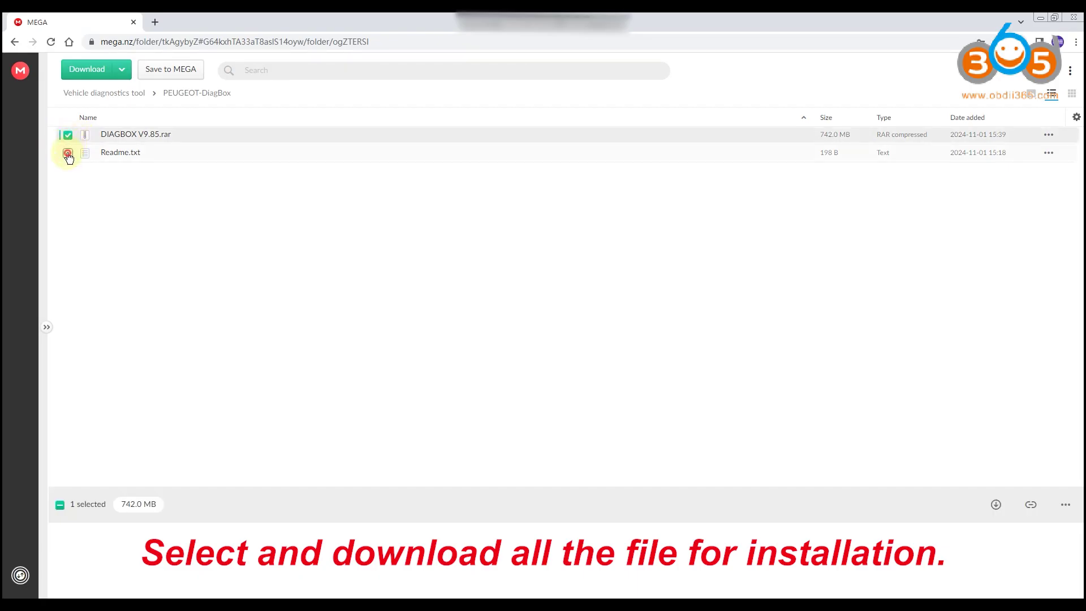
pyautogui.click(68, 153)
pyautogui.click(105, 74)
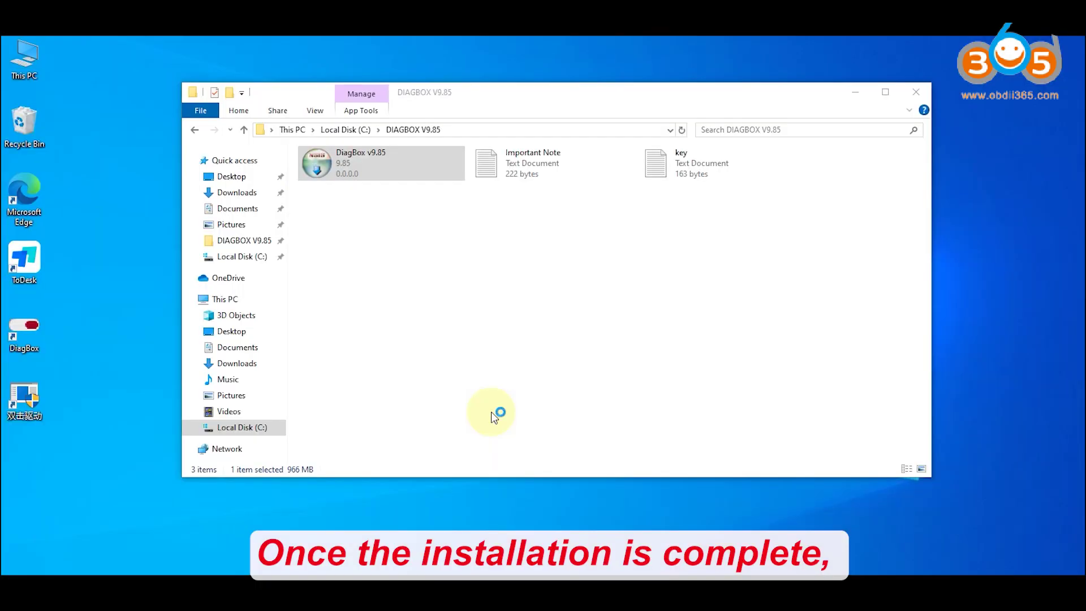
# Start the device driver wizard and approve installing the ACTIA USB driver
pyautogui.click(347, 378)
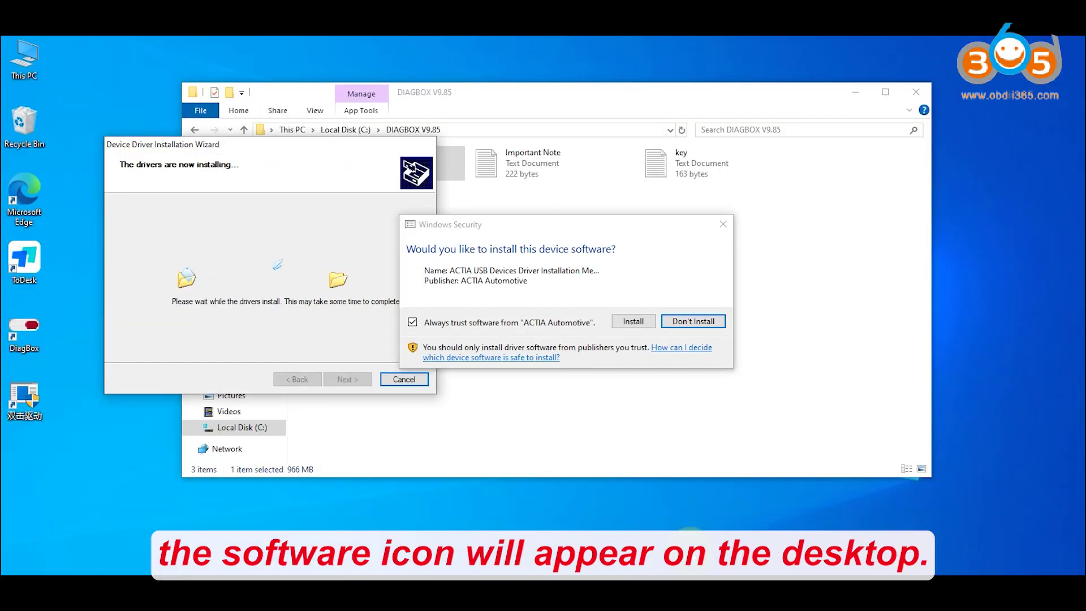
pyautogui.click(629, 321)
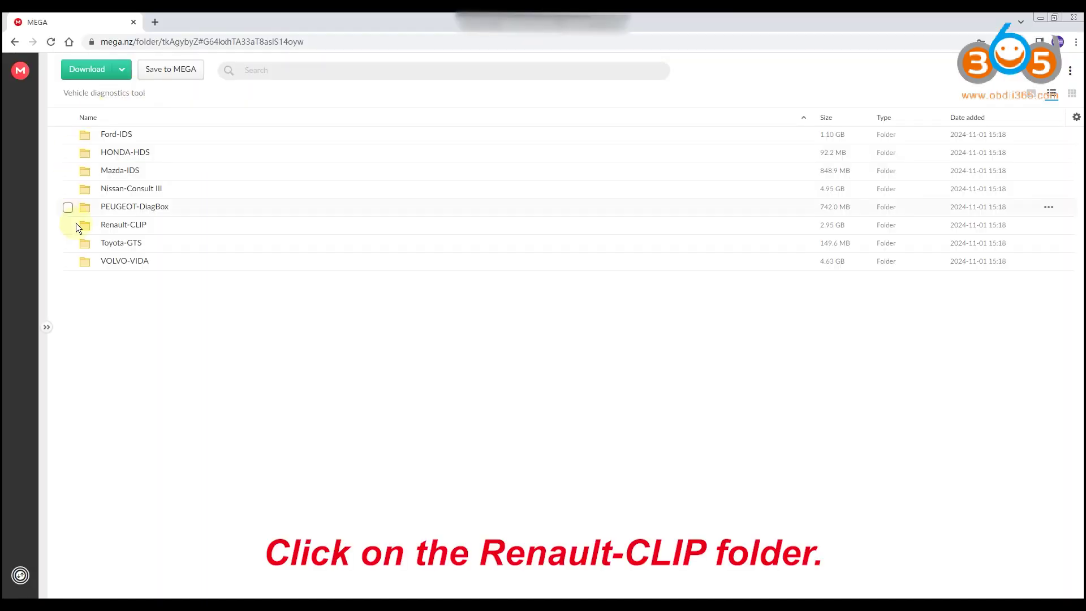
# Open Renault-CLIP and select all seven files, from the instructions PDF to setup-Register.exe
pyautogui.doubleClick(76, 223)
pyautogui.click(74, 131)
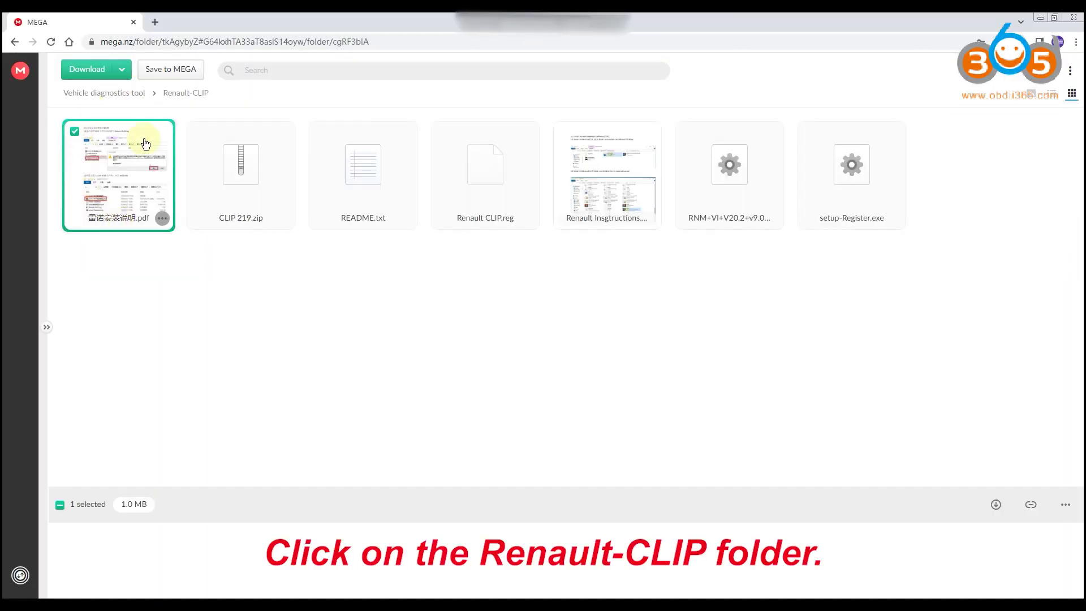
pyautogui.click(196, 132)
pyautogui.click(319, 131)
pyautogui.click(441, 131)
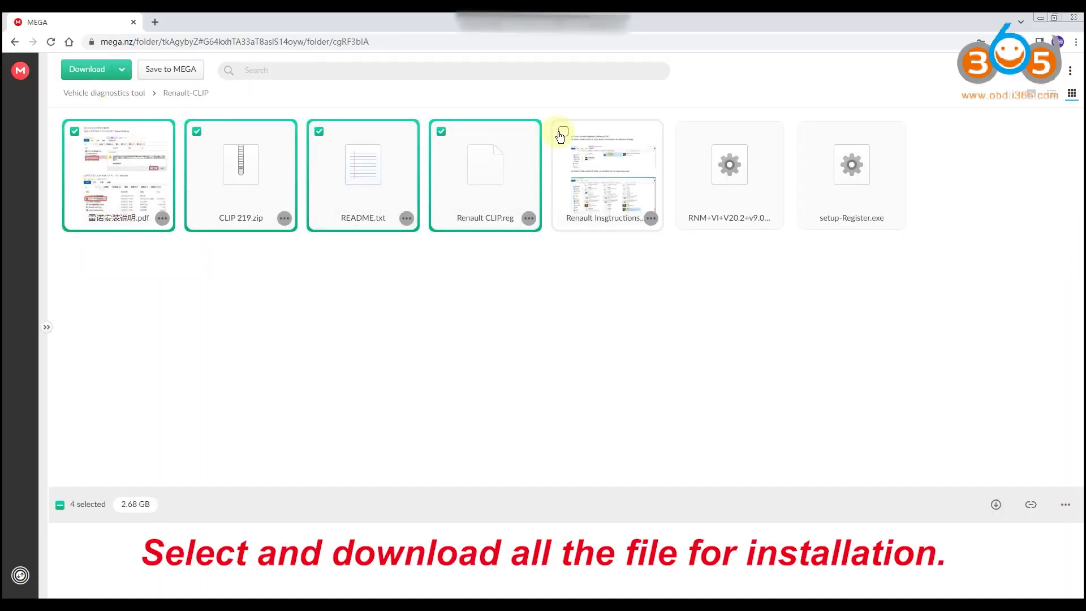
pyautogui.click(564, 131)
pyautogui.click(686, 131)
pyautogui.click(807, 131)
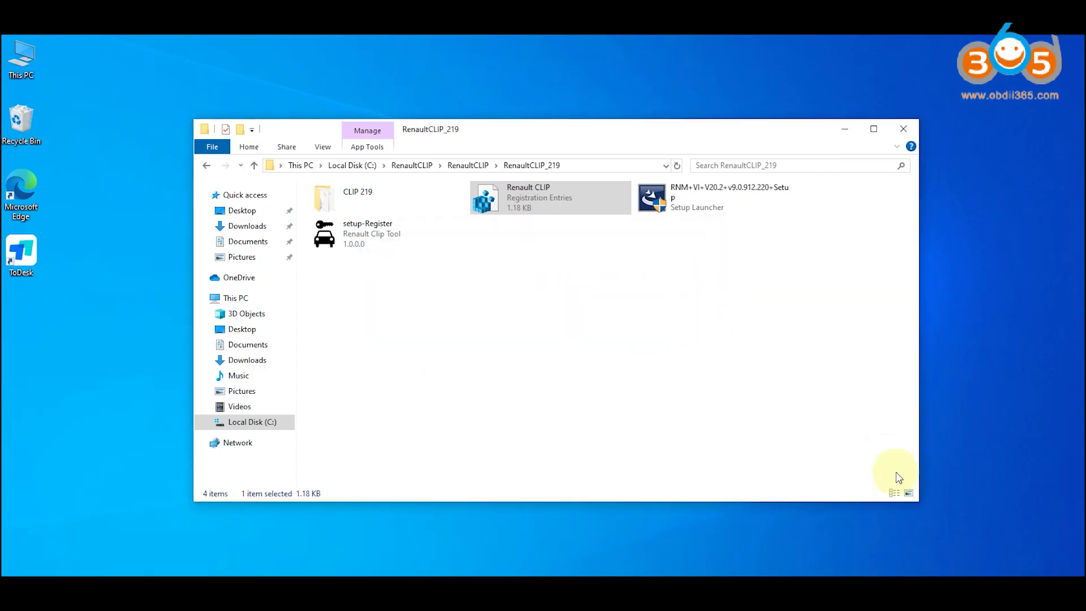
# Run the CLIP 219 setup, accept the licence, and complete the CLIP V219 installation
pyautogui.doubleClick(356, 197)
pyautogui.click(676, 403)
pyautogui.doubleClick(676, 403)
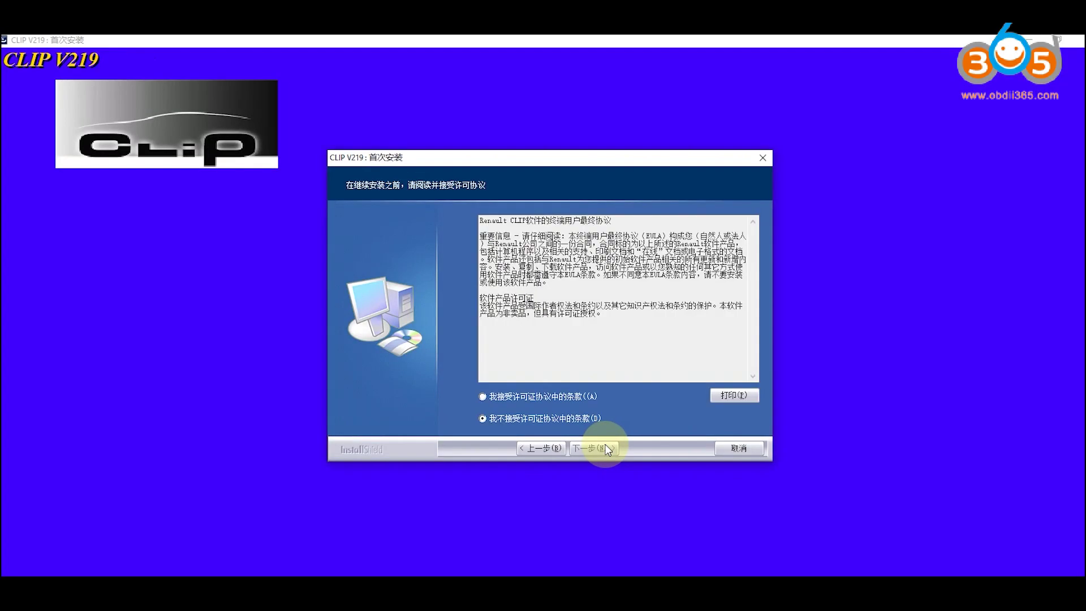
pyautogui.click(592, 449)
pyautogui.click(606, 447)
pyautogui.click(591, 447)
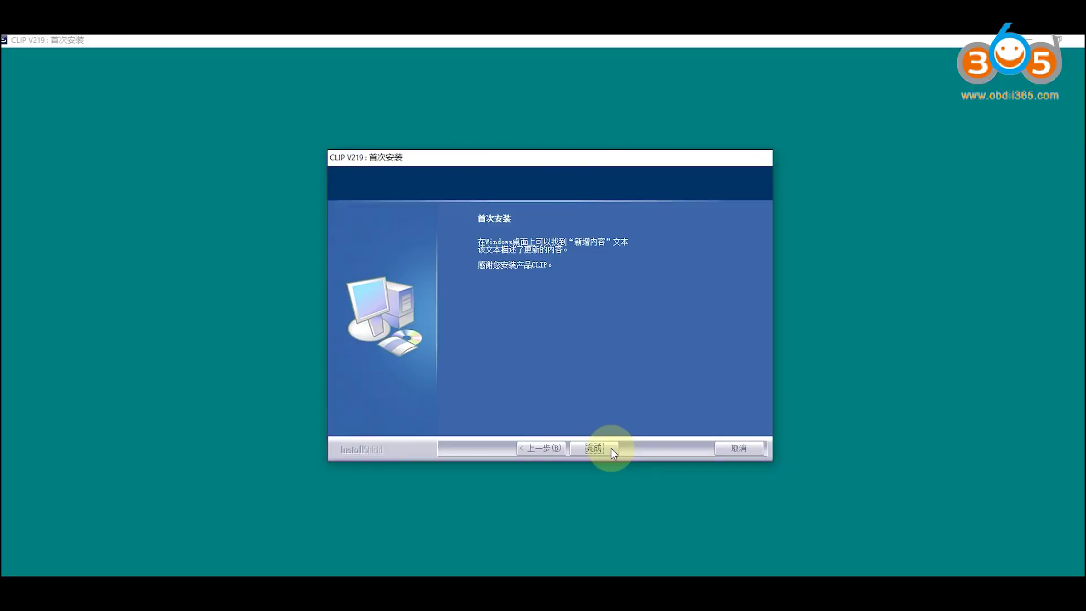
pyautogui.click(611, 448)
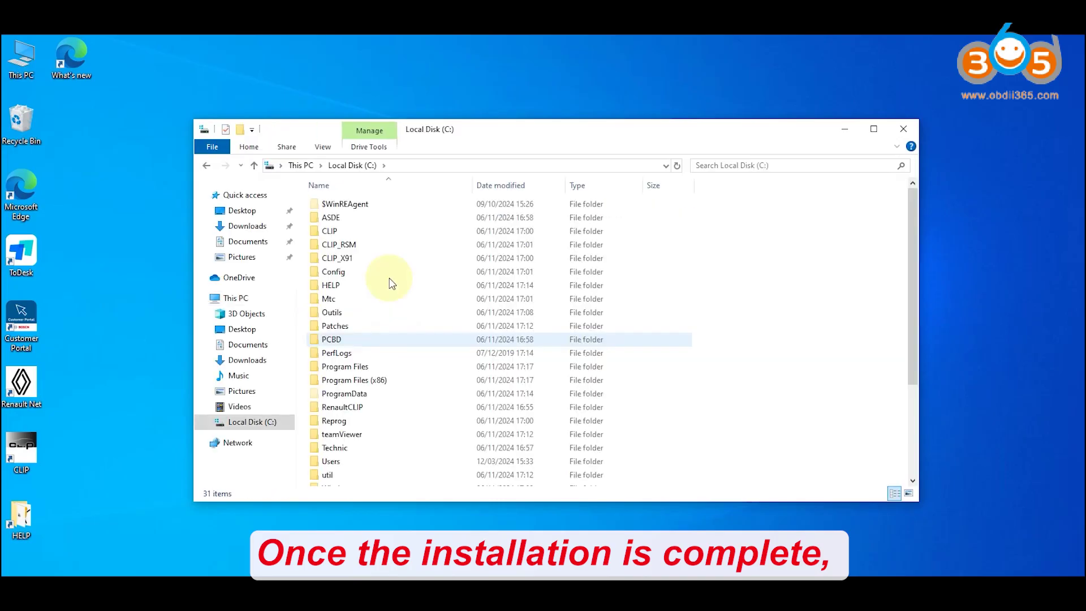
# Run the RNM setup from RenaultCLIP_219 to install the VCI Manager
pyautogui.doubleClick(345, 411)
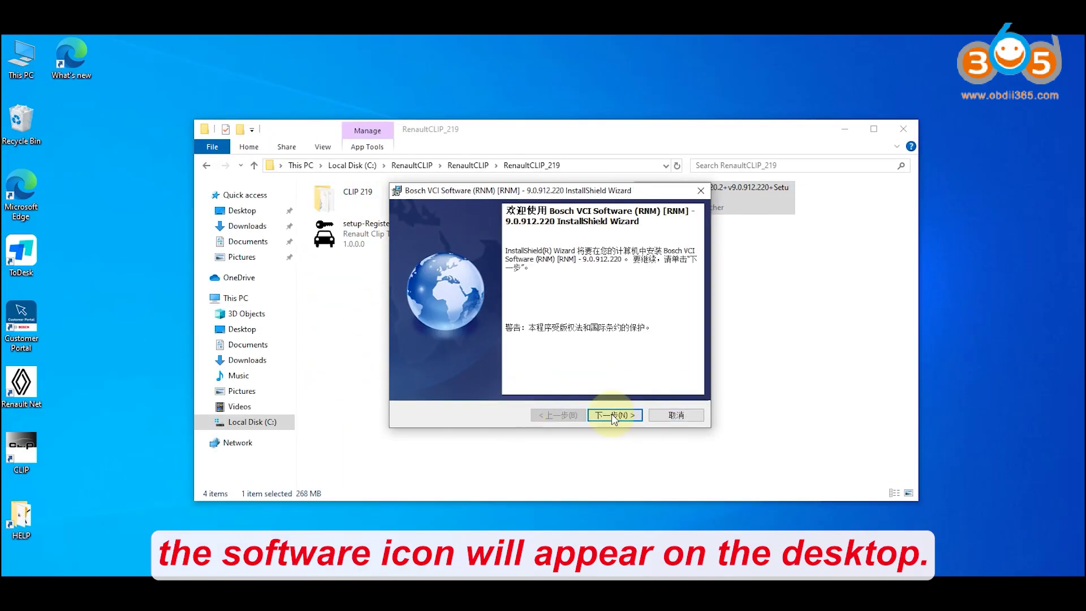
pyautogui.click(621, 414)
pyautogui.click(333, 193)
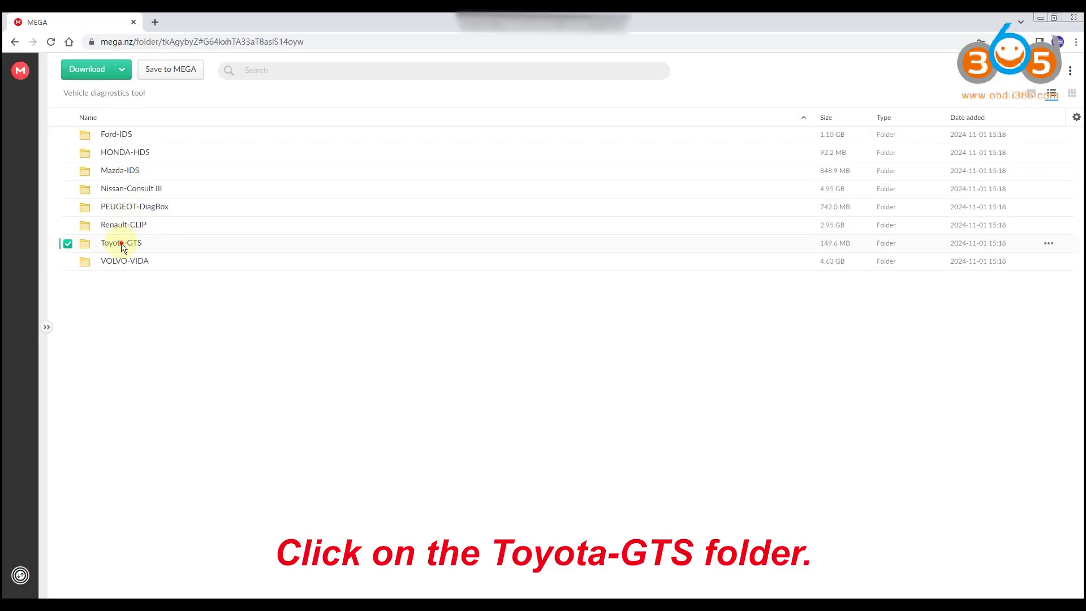
# Open Toyota-GTS, select the installation notes, key.txt and README.txt, and download them
pyautogui.doubleClick(121, 244)
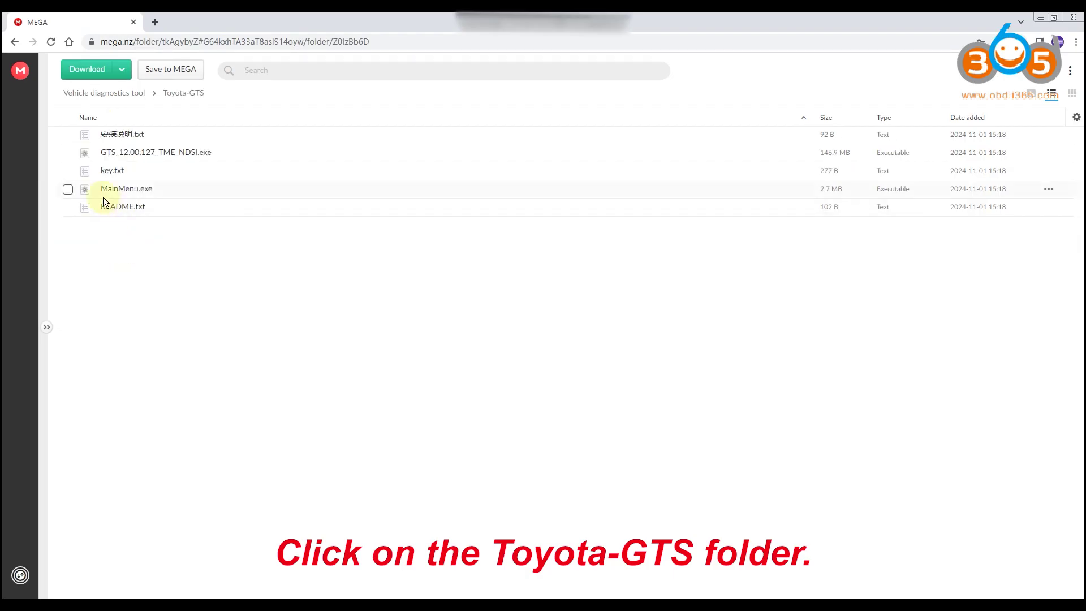
pyautogui.click(68, 135)
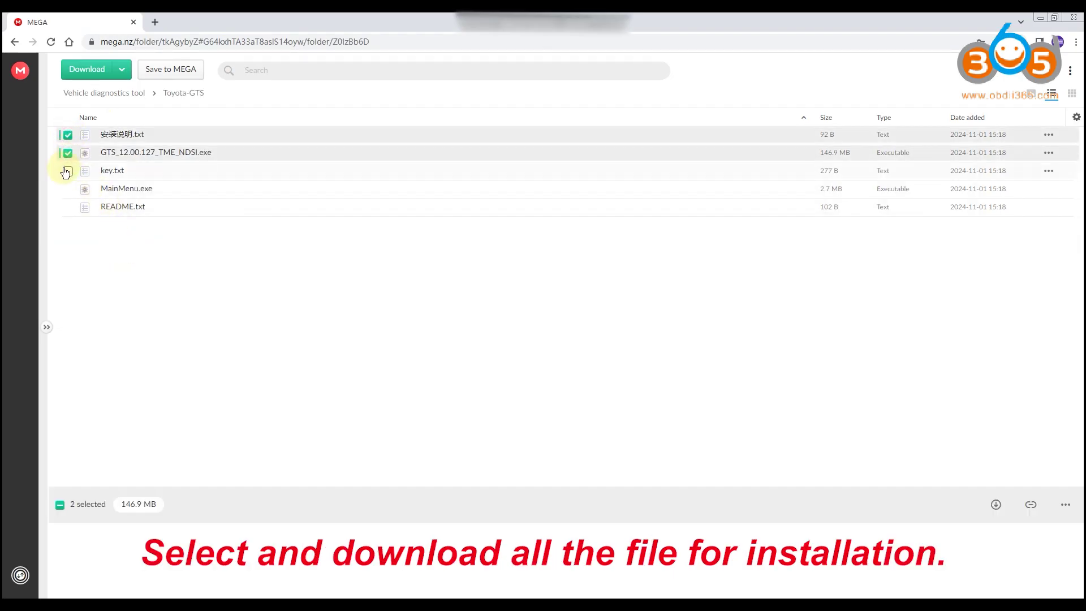
pyautogui.click(67, 171)
pyautogui.click(69, 208)
pyautogui.click(84, 72)
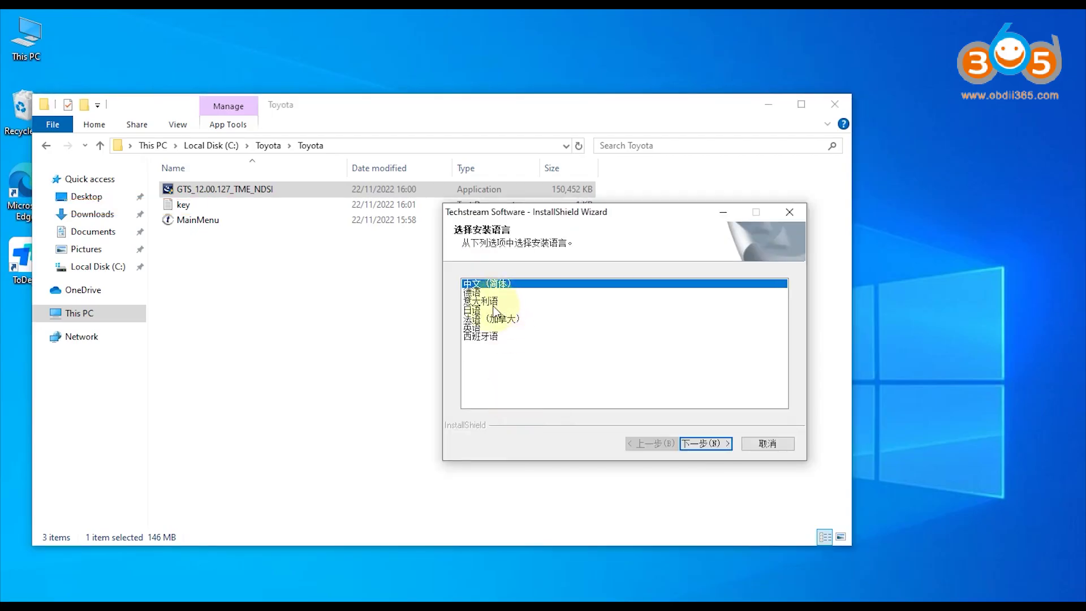
# Run the Techstream installer in English through the customer information page
pyautogui.click(500, 328)
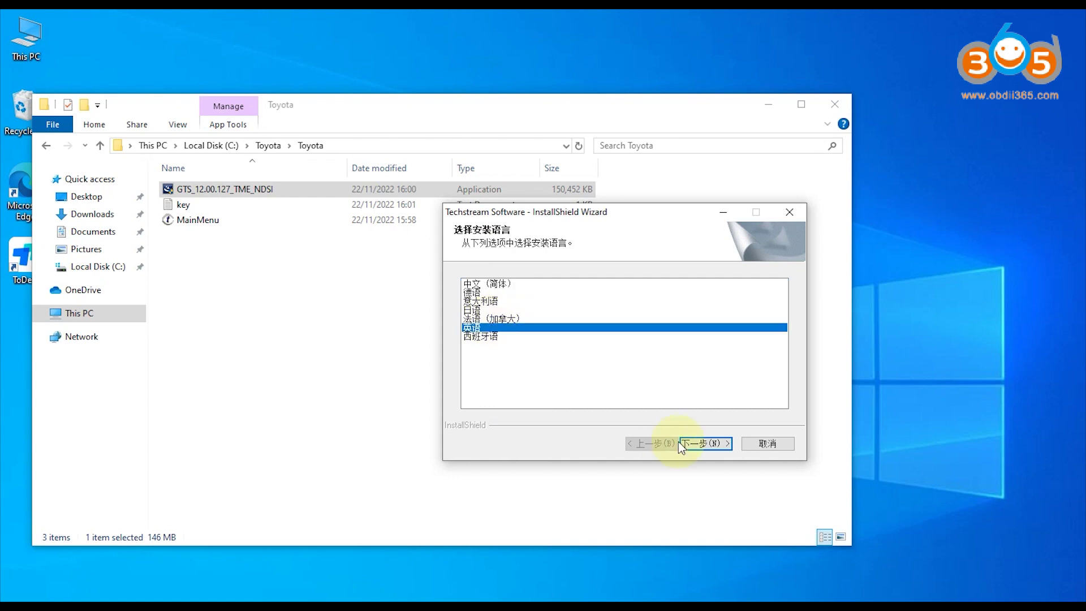
pyautogui.click(685, 442)
pyautogui.click(703, 453)
pyautogui.click(584, 364)
pyautogui.press('Return')
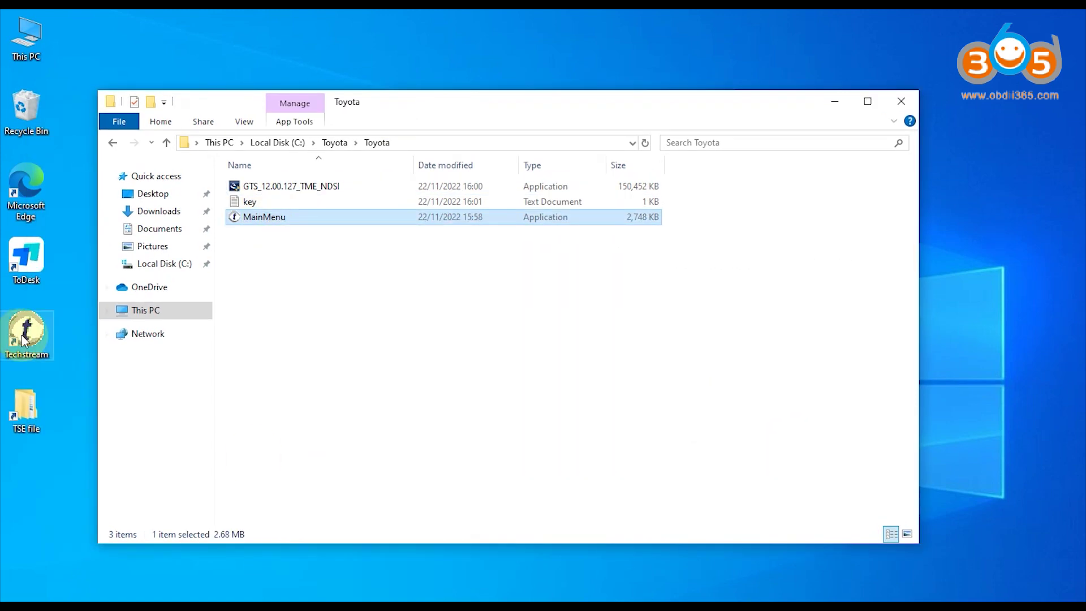
# Paste the copied files into Techstream's bin installation folder
pyautogui.rightClick(25, 330)
pyautogui.click(127, 287)
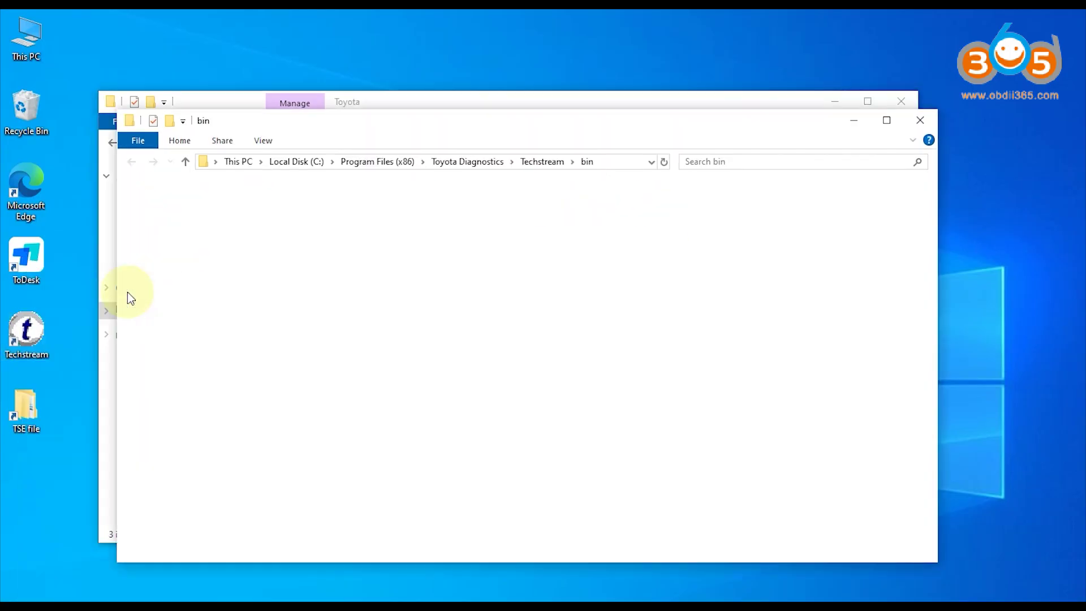
pyautogui.rightClick(741, 359)
pyautogui.click(778, 459)
# Complete Techstream's first-run area, language and dealer setup, and dismiss the Java warning
pyautogui.click(679, 328)
pyautogui.click(596, 383)
pyautogui.click(623, 380)
pyautogui.write('NN')
pyautogui.click(730, 480)
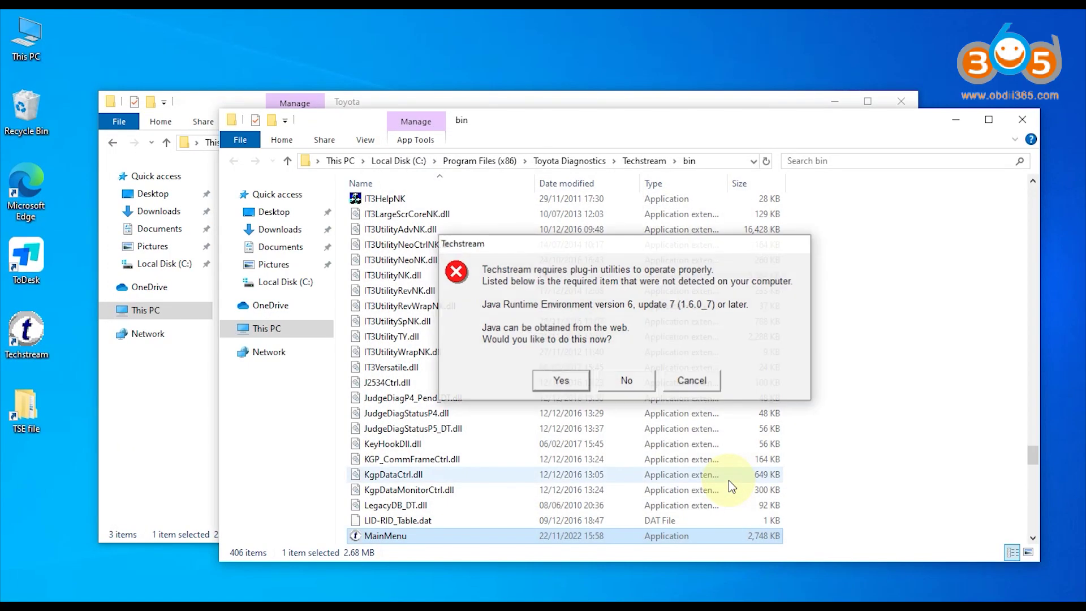
pyautogui.click(605, 383)
# Register Techstream with the key from key.txt, then close the Toyota folder
pyautogui.click(341, 67)
pyautogui.click(366, 168)
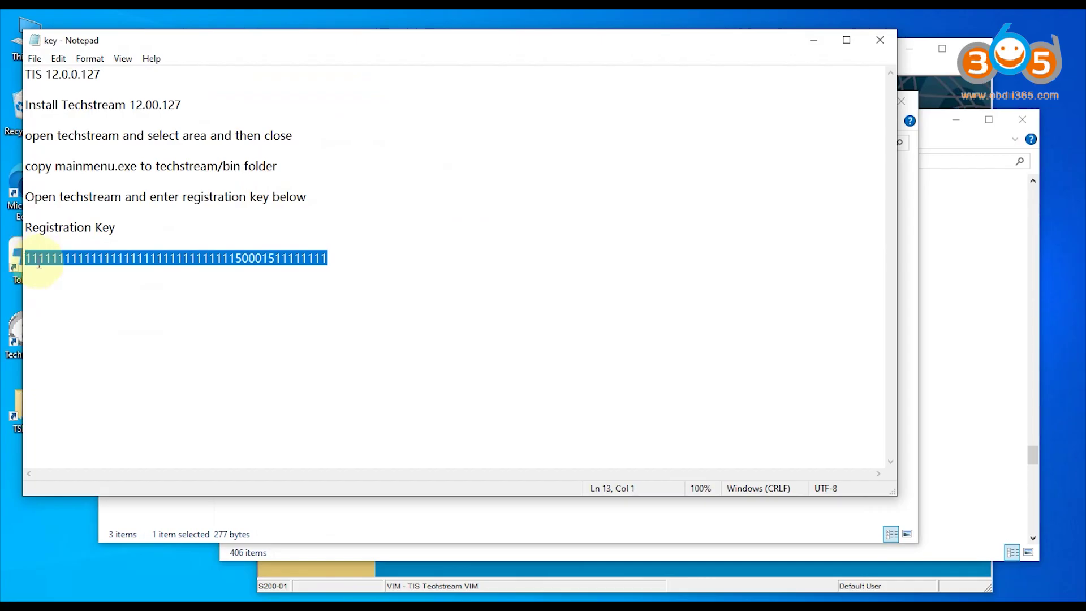
pyautogui.rightClick(39, 265)
pyautogui.click(77, 310)
pyautogui.click(880, 40)
pyautogui.click(614, 67)
pyautogui.rightClick(566, 292)
pyautogui.click(601, 358)
pyautogui.click(509, 436)
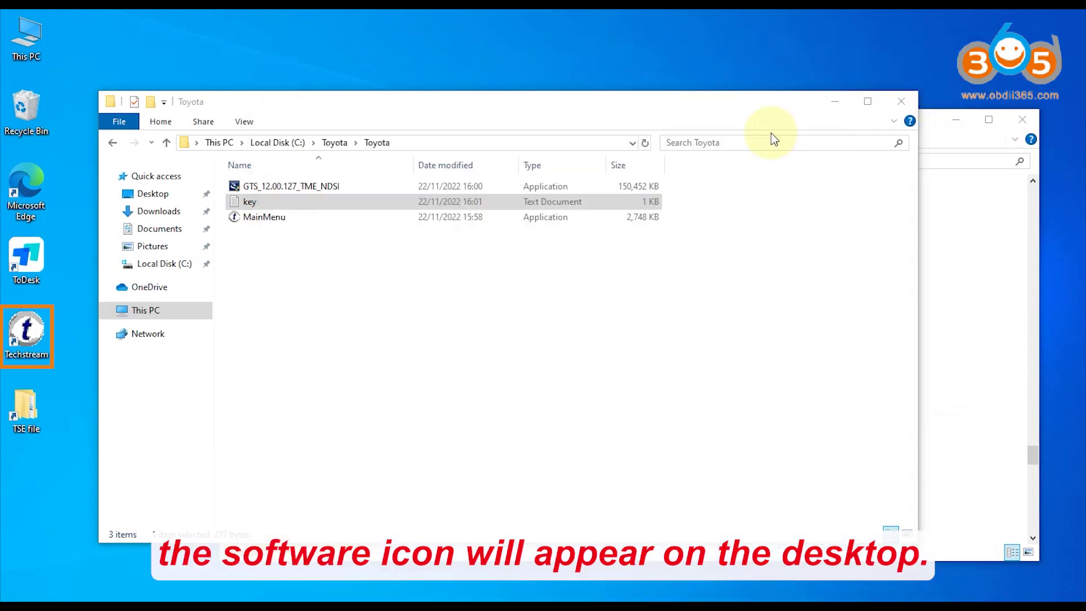
pyautogui.click(901, 101)
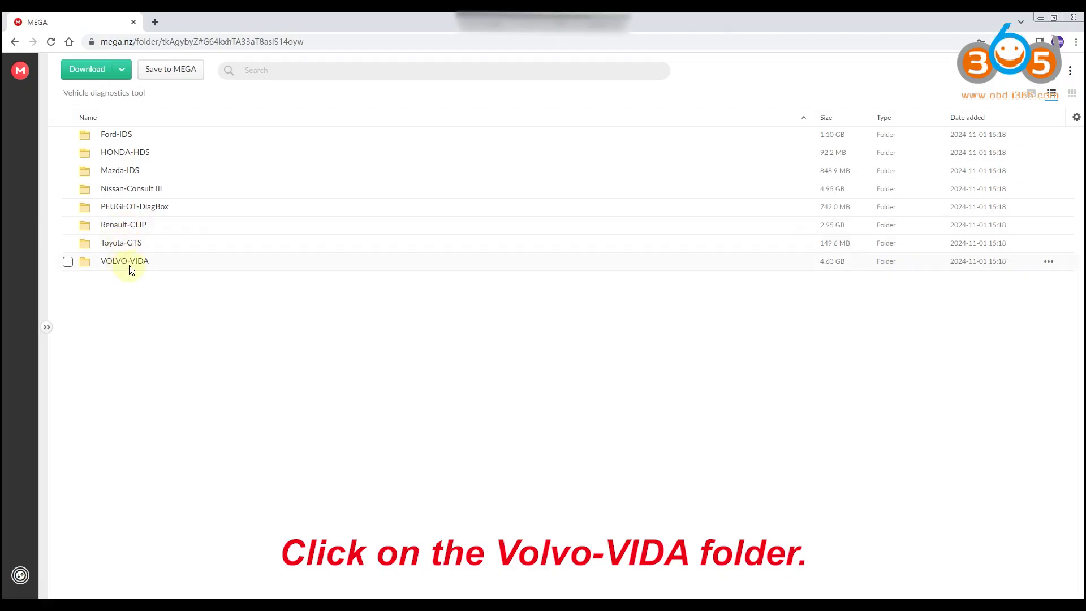
# Open VOLVO-VIDA, select both PDF guides and the VIDA 2014D part files for download
pyautogui.doubleClick(130, 263)
pyautogui.click(77, 135)
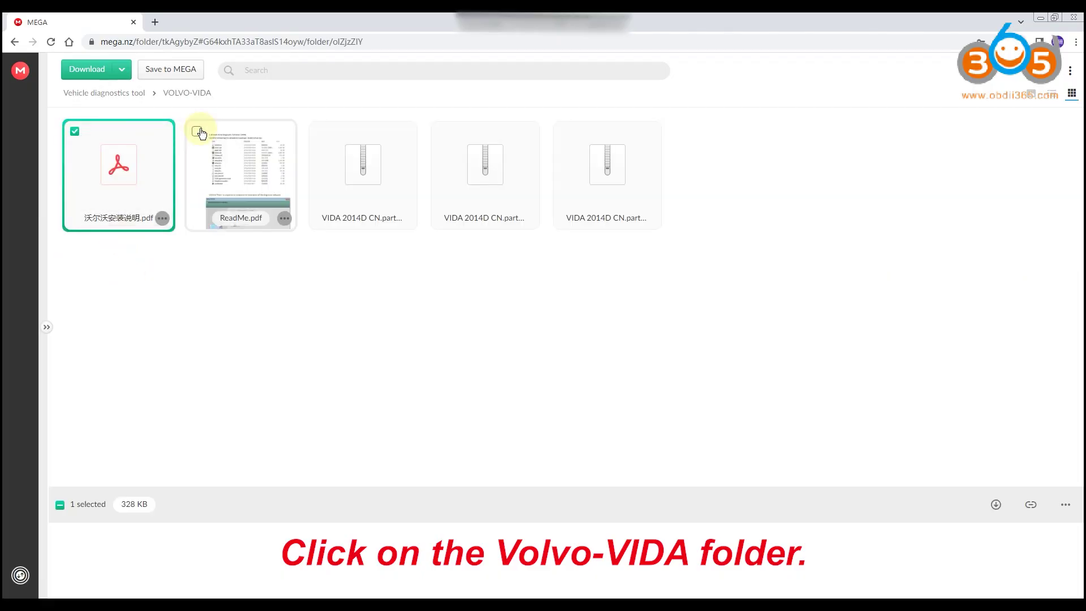
pyautogui.click(197, 132)
pyautogui.click(319, 132)
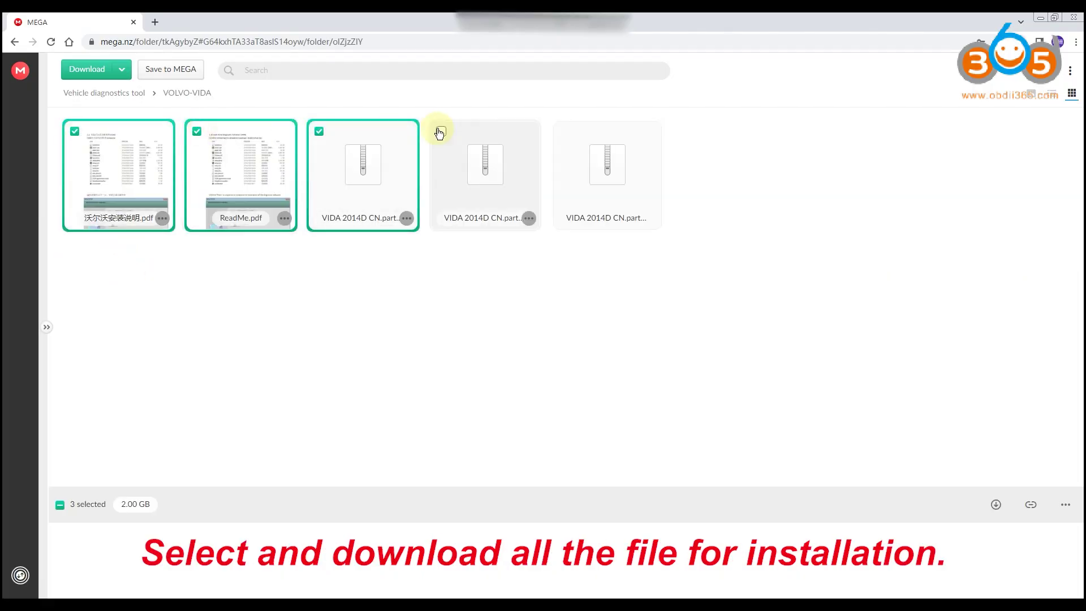
pyautogui.click(566, 131)
pyautogui.click(122, 69)
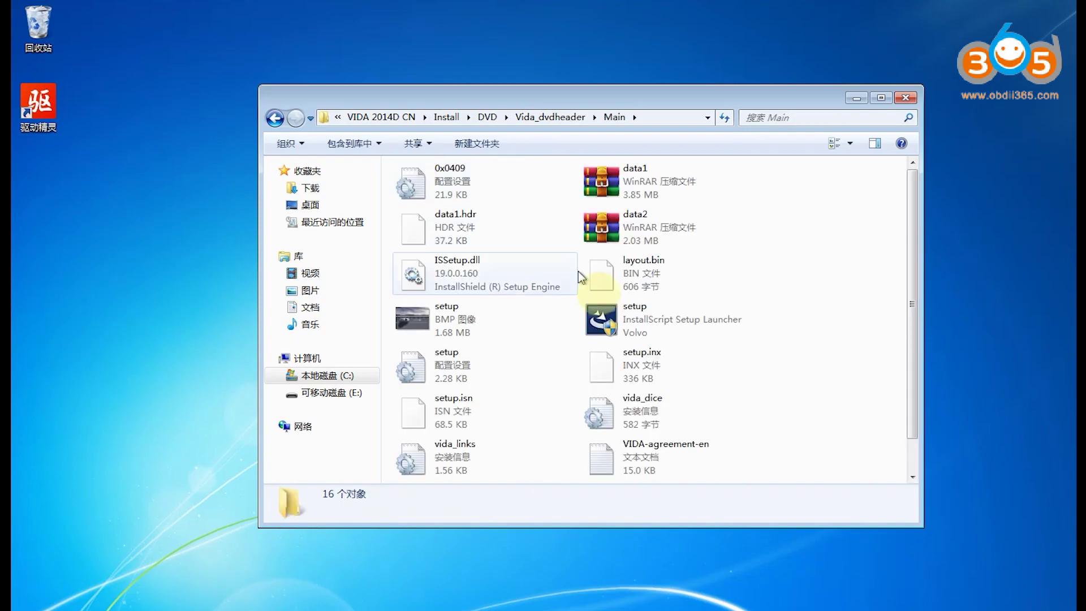
# Install VIDA 2014D with the All-in-one setup type
pyautogui.doubleClick(649, 333)
pyautogui.click(656, 351)
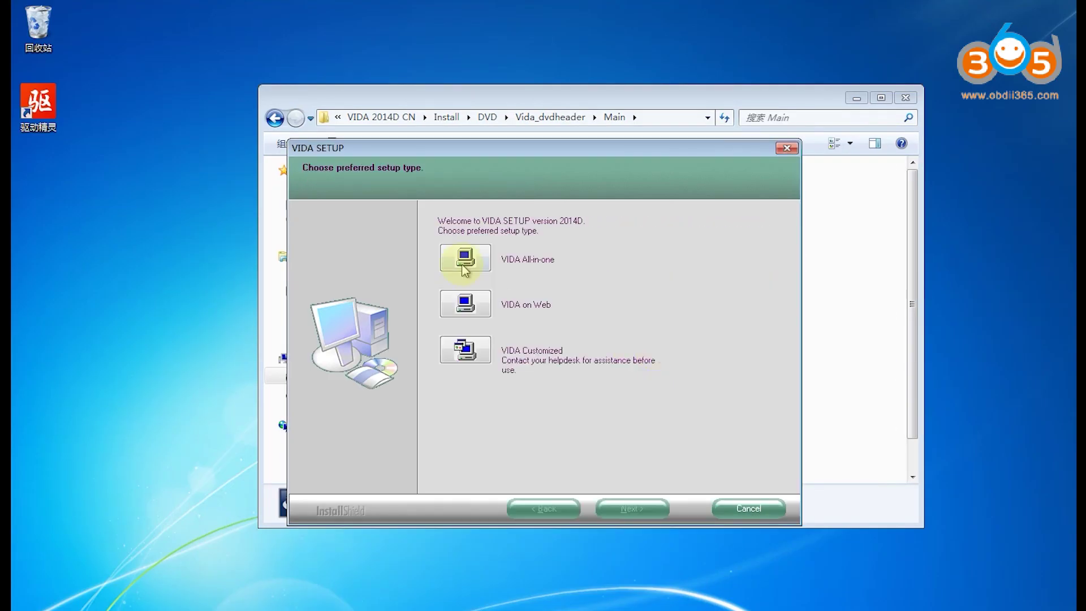
pyautogui.click(623, 515)
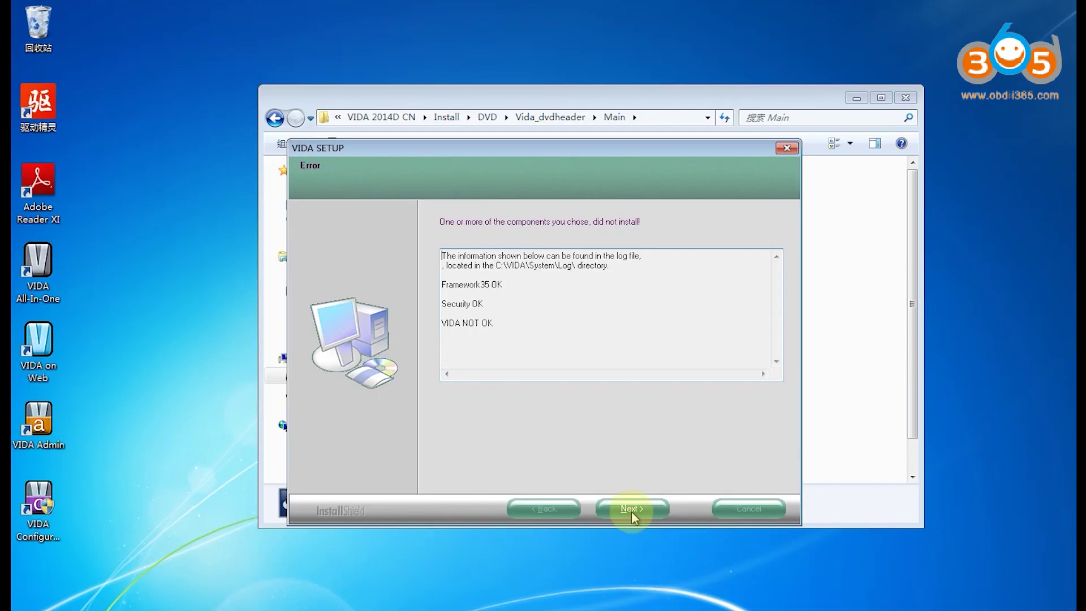
pyautogui.click(631, 510)
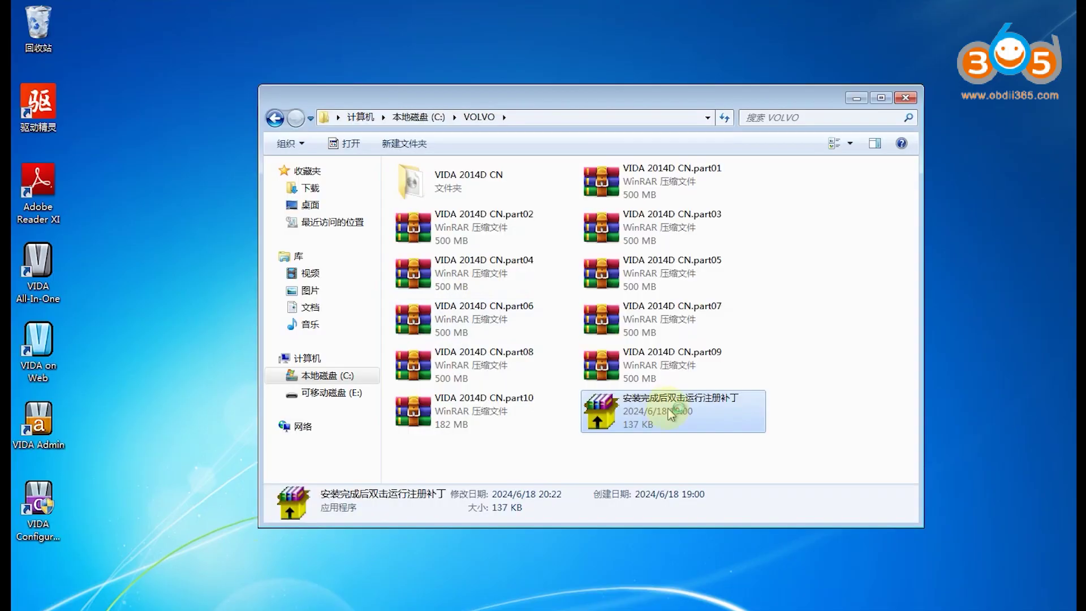
# Apply the VIDA registration patch, allow Java through the firewall, and launch VIDA All-In-One
pyautogui.doubleClick(670, 412)
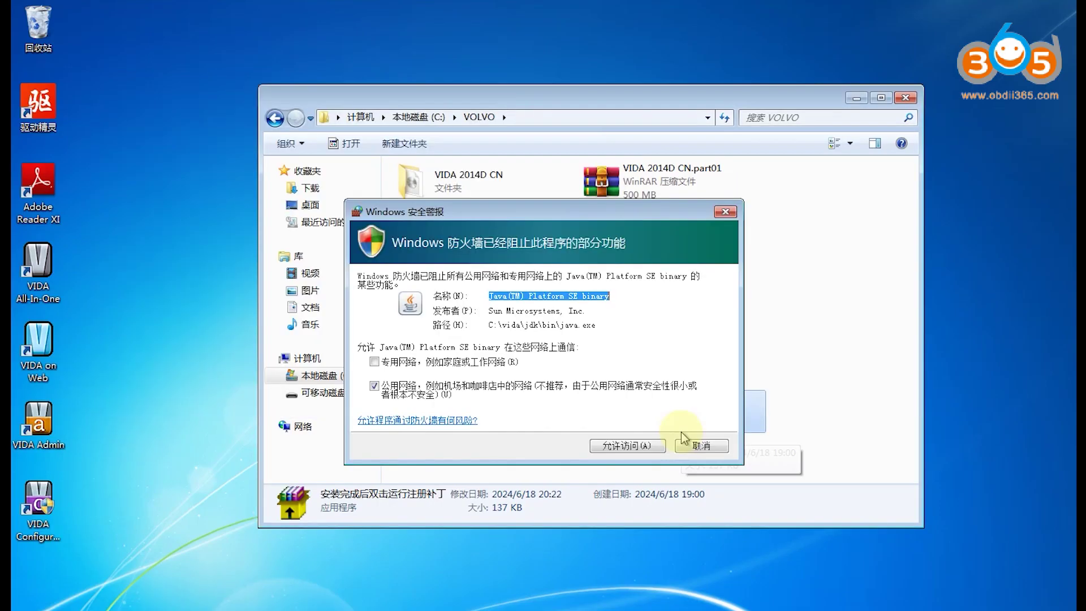
pyautogui.click(638, 452)
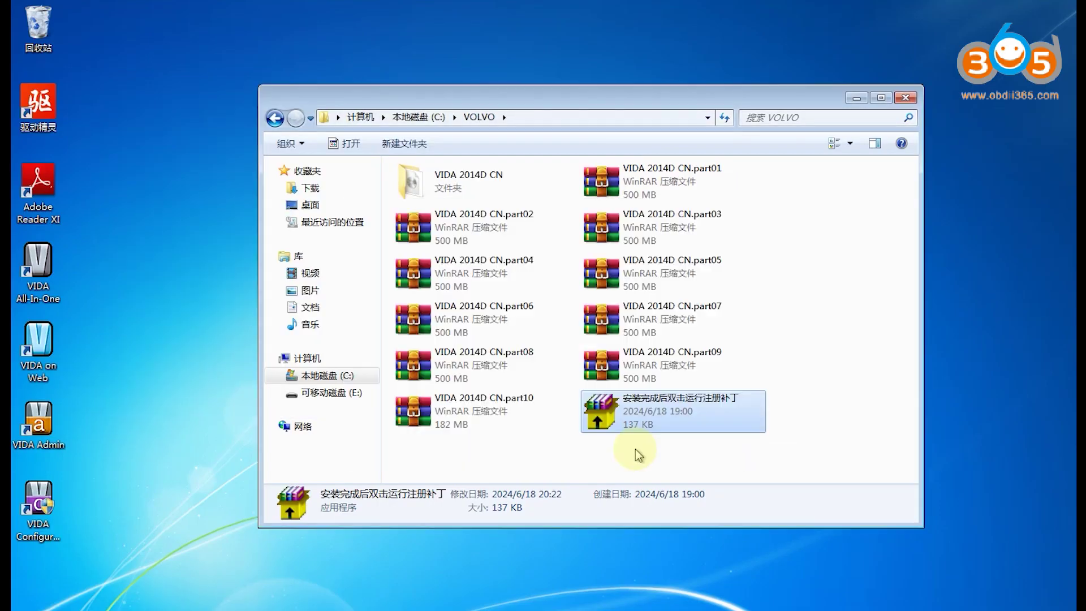
pyautogui.doubleClick(48, 281)
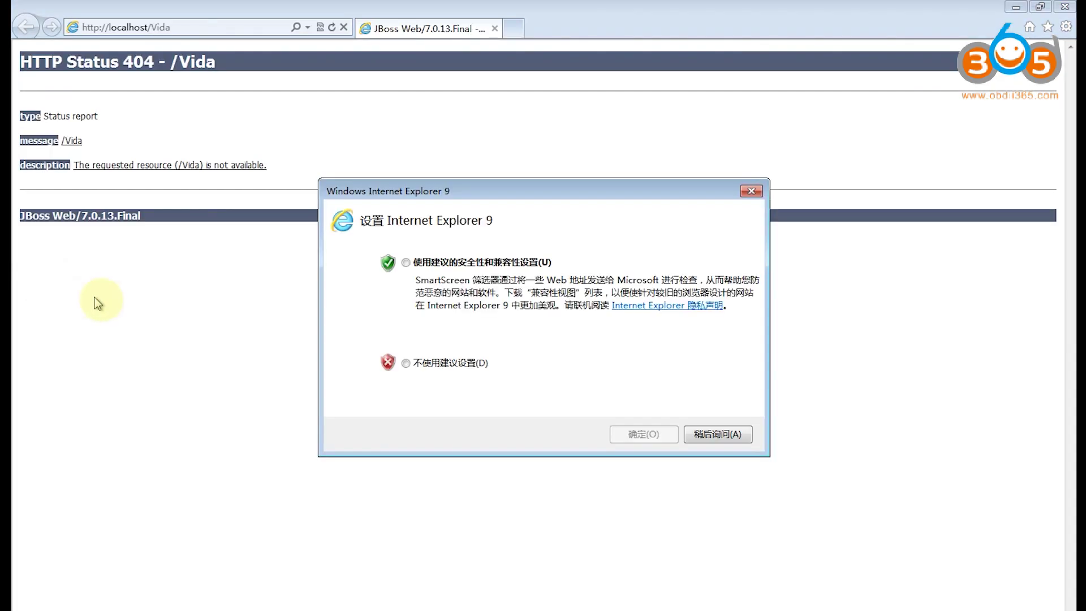
pyautogui.click(619, 431)
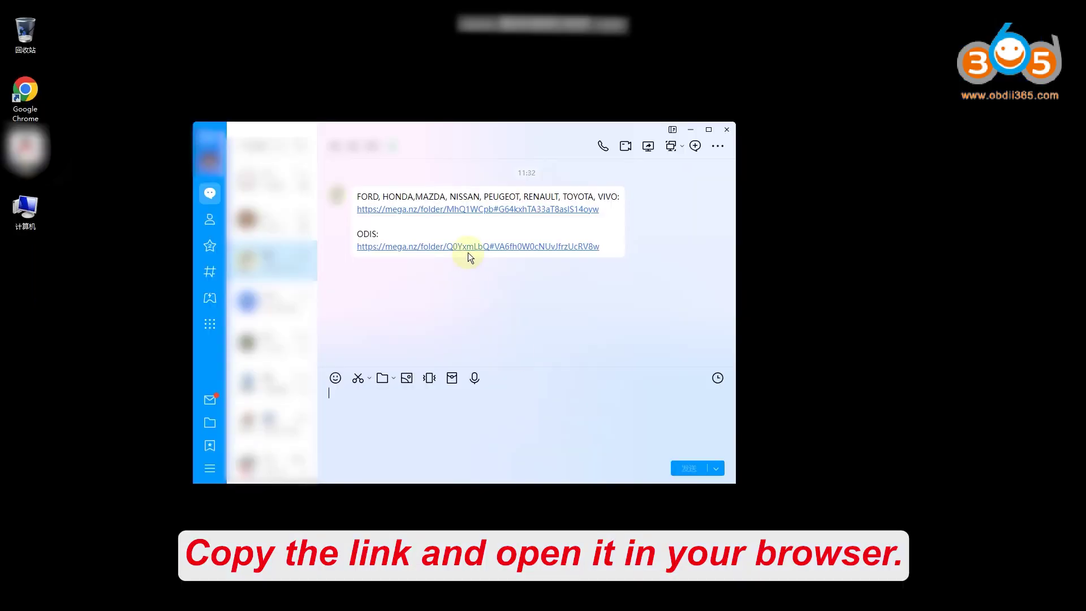
# Open the ODIS MEGA link and select all 12 files, including the ODIS-S parts and ReadMe.pdf
pyautogui.click(466, 246)
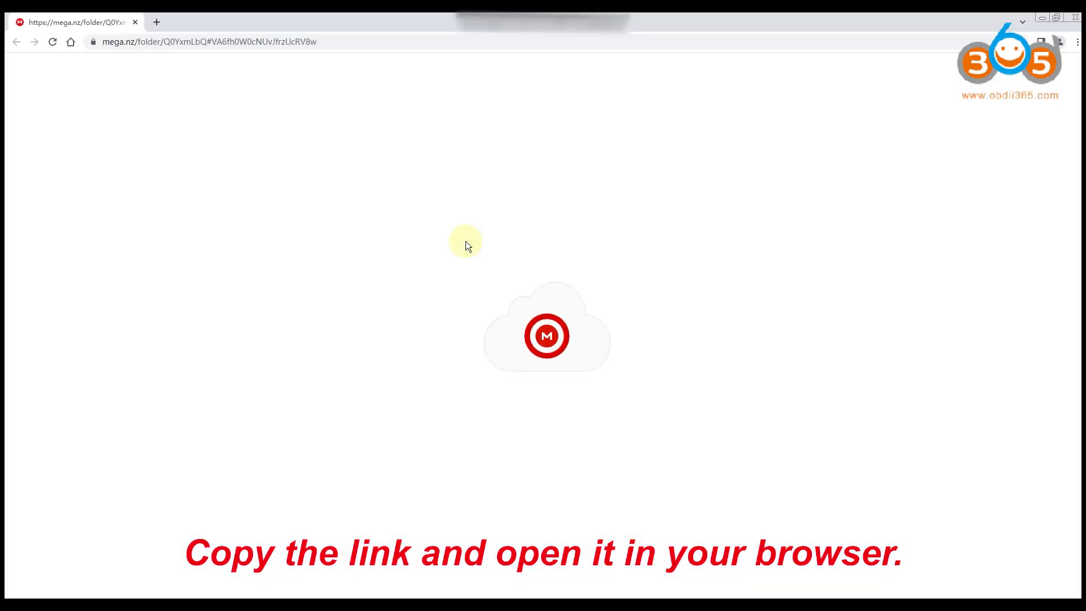
pyautogui.click(76, 132)
pyautogui.click(199, 131)
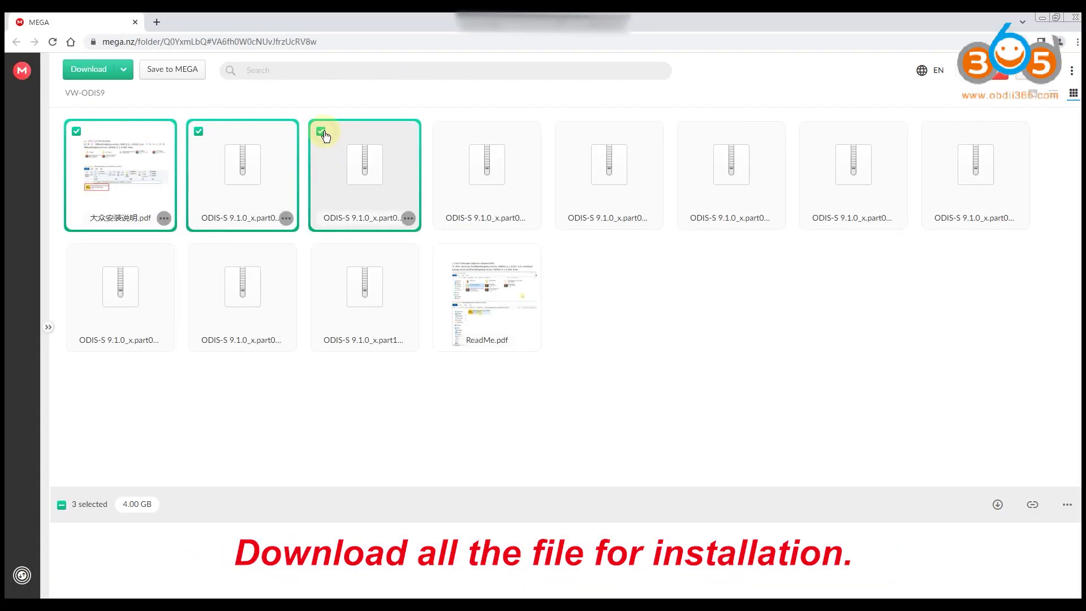
pyautogui.click(321, 131)
pyautogui.click(443, 131)
pyautogui.click(565, 131)
pyautogui.click(688, 131)
pyautogui.click(810, 131)
pyautogui.click(932, 131)
pyautogui.click(76, 254)
pyautogui.click(198, 253)
pyautogui.click(321, 254)
pyautogui.click(443, 254)
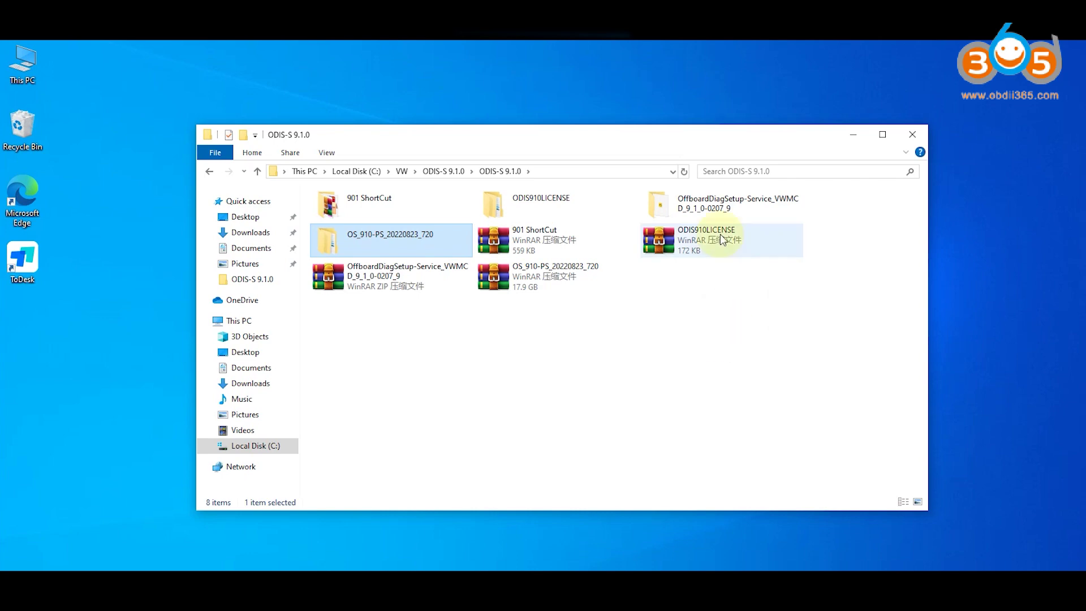
# Install ODIS-S 9.1.0 using license.dat from the LICENSE folder
pyautogui.doubleClick(720, 233)
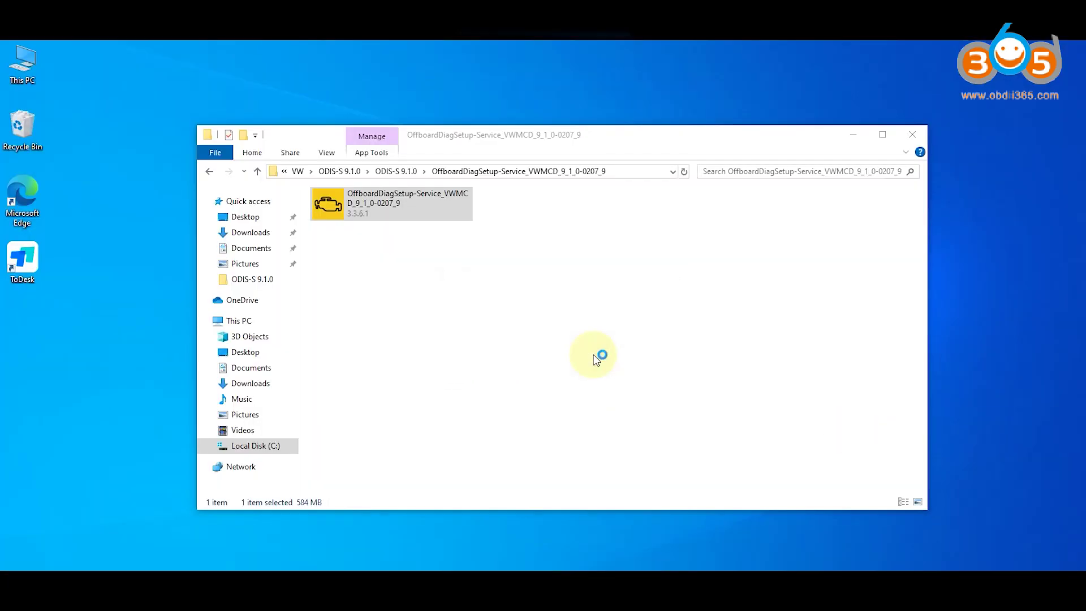
pyautogui.click(641, 434)
pyautogui.click(654, 434)
pyautogui.click(670, 279)
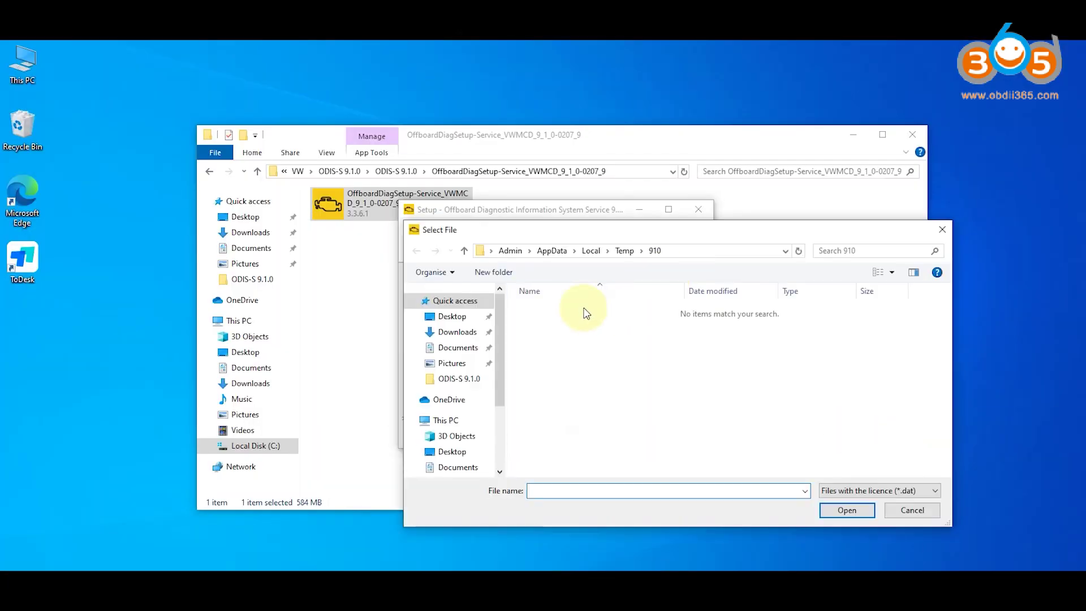
pyautogui.doubleClick(577, 320)
pyautogui.doubleClick(574, 316)
pyautogui.click(630, 434)
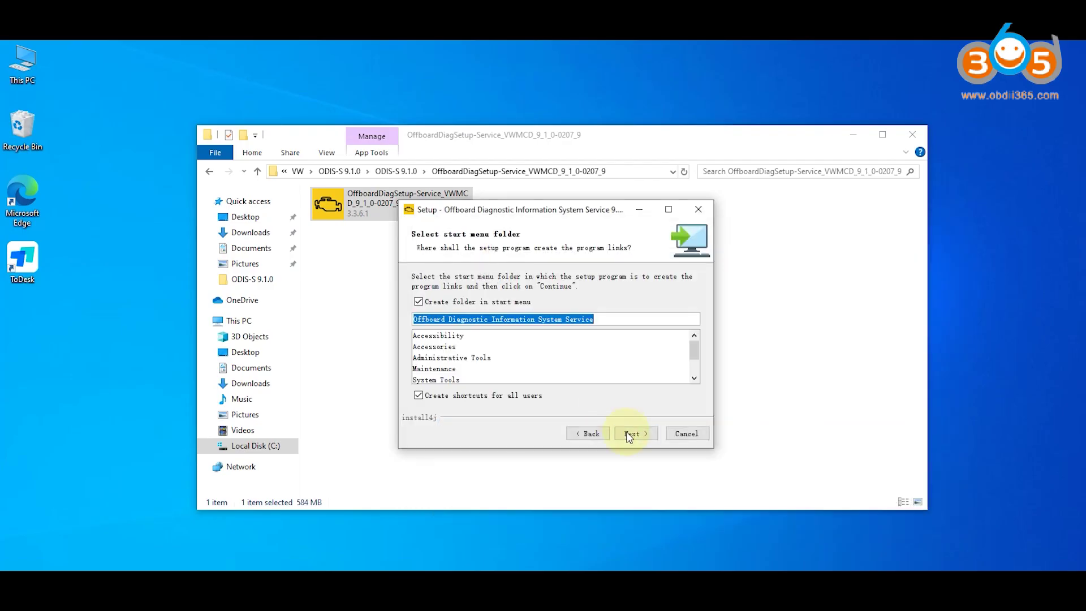
pyautogui.click(629, 434)
# Copy the three ODIS910 licence items into the ODIS program folder, replacing the protected files
pyautogui.rightClick(22, 334)
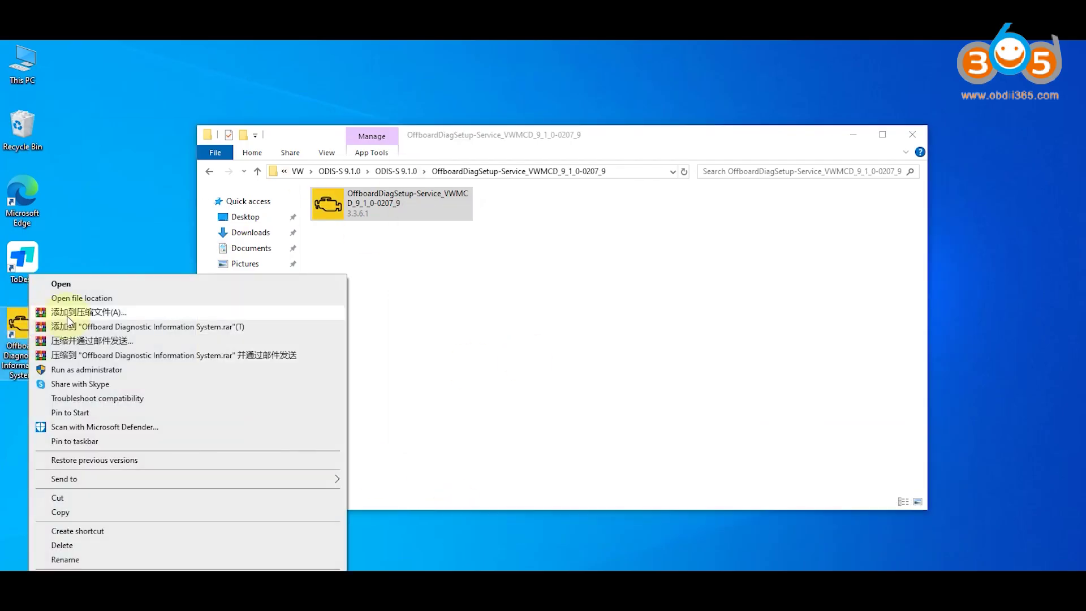
pyautogui.click(148, 302)
pyautogui.click(565, 145)
pyautogui.hotkey('alt', 'Up')
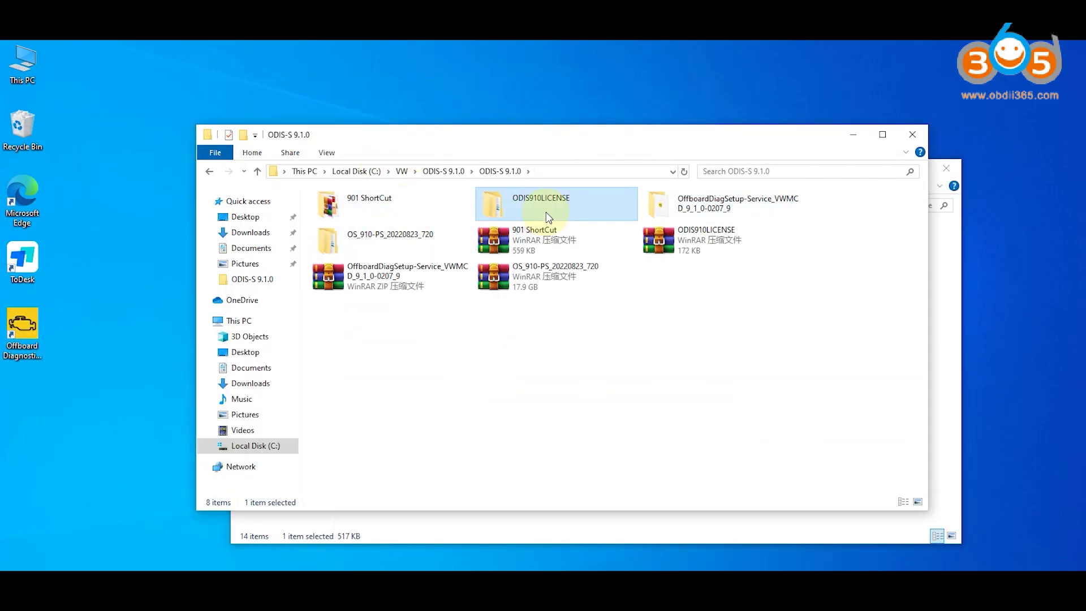
pyautogui.doubleClick(552, 199)
pyautogui.doubleClick(404, 214)
pyautogui.hotkey('ctrl', 'a')
pyautogui.rightClick(577, 200)
pyautogui.click(606, 361)
pyautogui.click(936, 303)
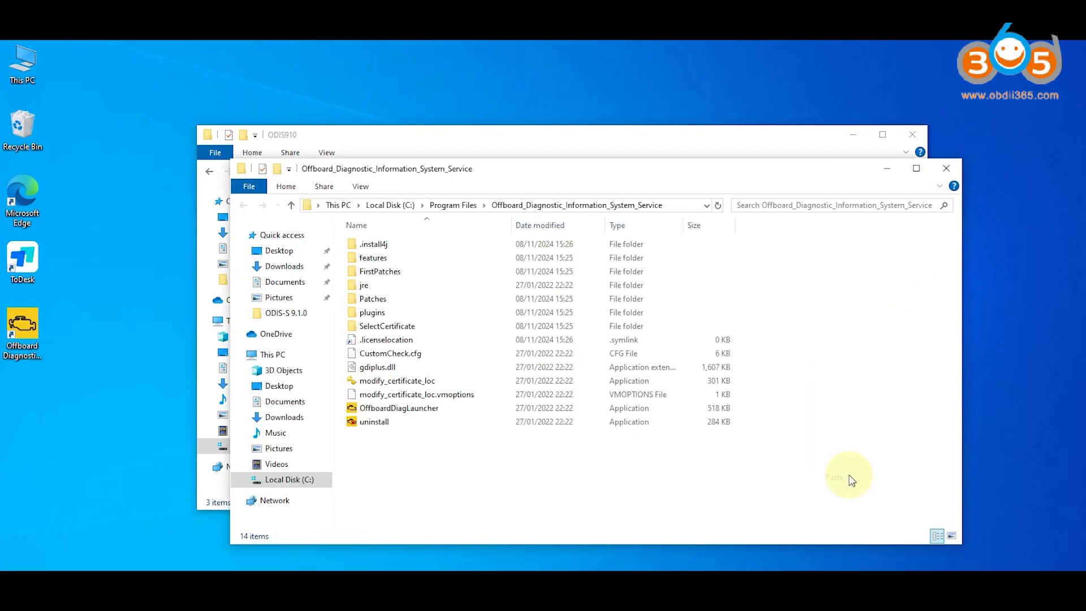
pyautogui.hotkey('ctrl', 'v')
pyautogui.click(525, 250)
pyautogui.click(525, 250)
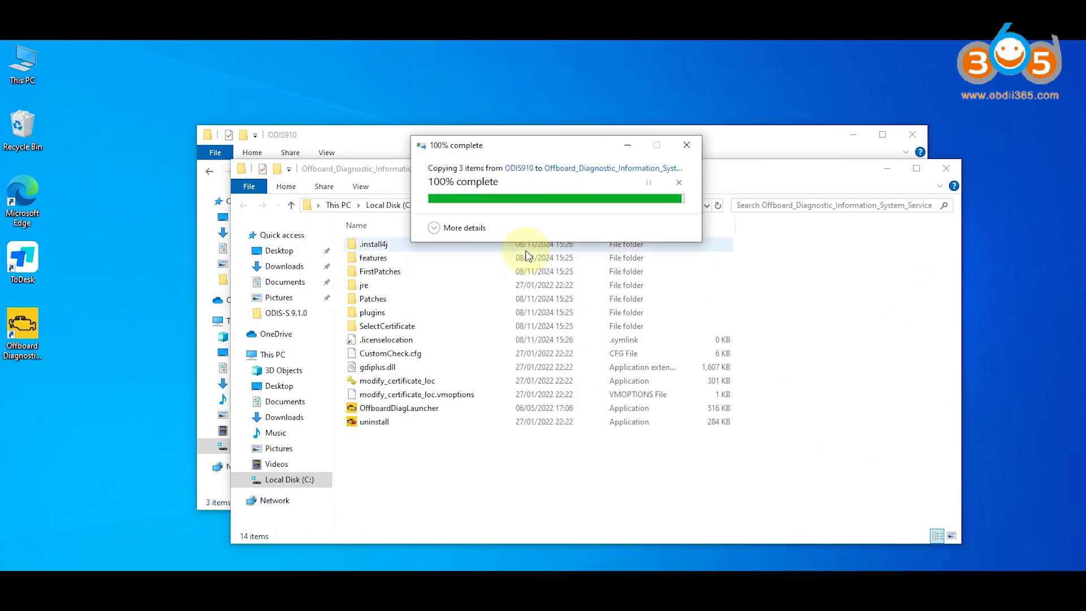
# Run OffboardDiagLauncher as administrator with PostSetup folder OS_910-PS_20220823_720, then restart
pyautogui.click(395, 407)
pyautogui.rightClick(395, 408)
pyautogui.click(474, 110)
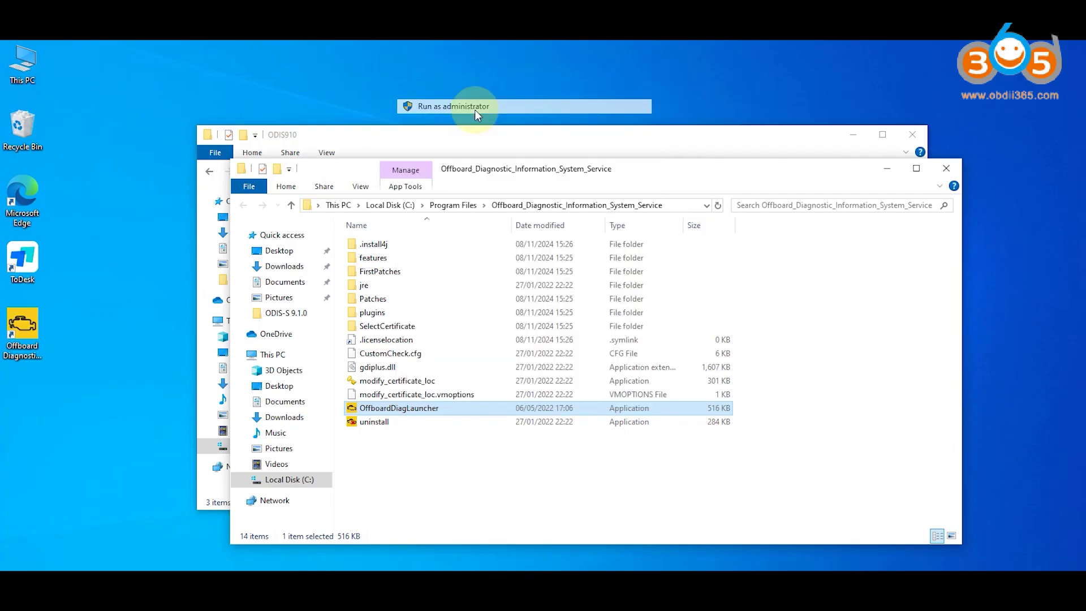
pyautogui.click(489, 412)
pyautogui.click(226, 139)
pyautogui.click(92, 253)
pyautogui.doubleClick(240, 224)
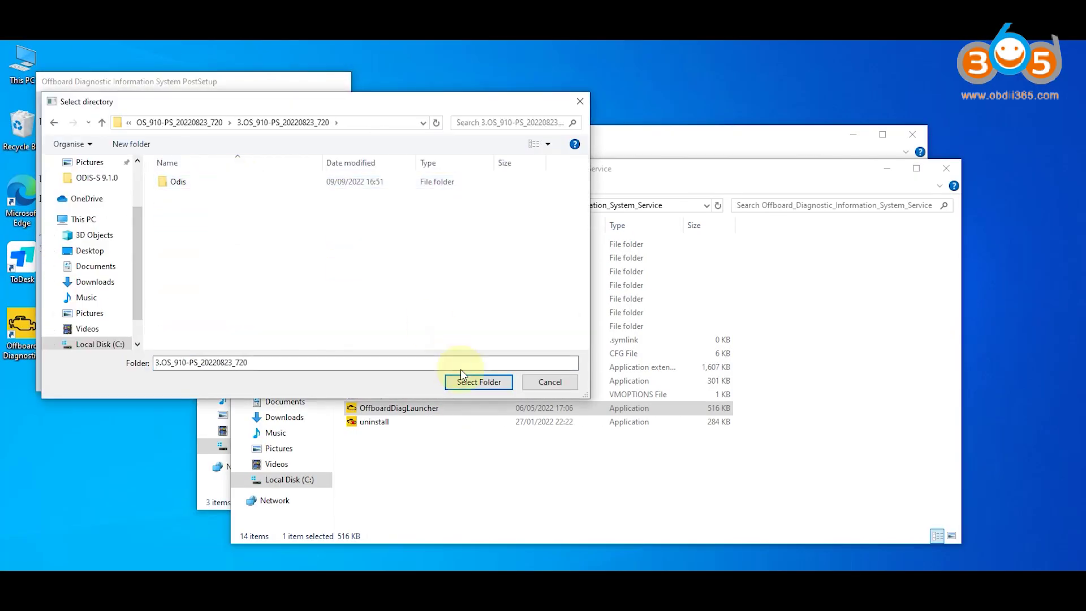
pyautogui.click(479, 381)
pyautogui.click(92, 352)
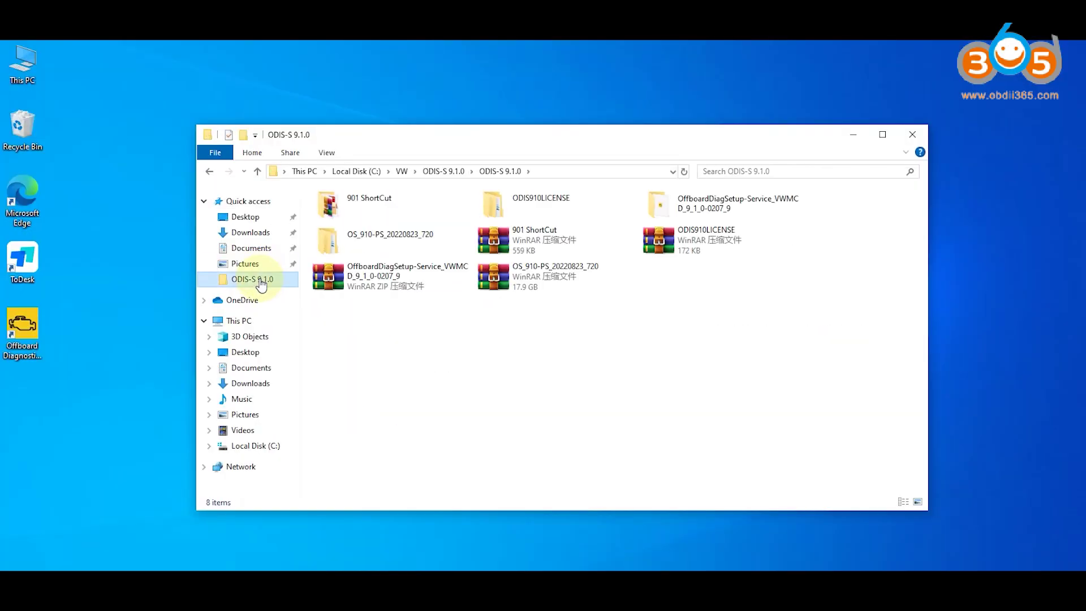
# In the 901 ShortCut folder, extract the 11Desktop self-extracting archive
pyautogui.doubleClick(388, 205)
pyautogui.doubleClick(703, 205)
pyautogui.click(606, 428)
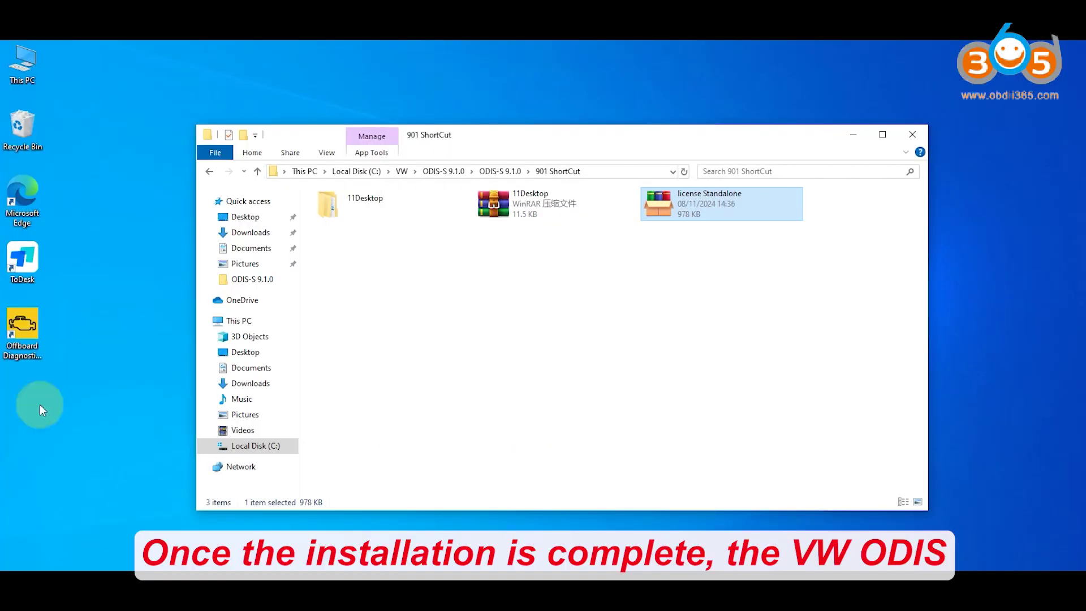
# Copy all 12 brand shortcuts from 11Desktop\Desktop, including AUDI, SEAT and SKODA, and paste them onto the desktop
pyautogui.doubleClick(328, 203)
pyautogui.doubleClick(328, 204)
pyautogui.hotkey('ctrl', 'a')
pyautogui.rightClick(359, 199)
pyautogui.click(419, 401)
pyautogui.rightClick(102, 339)
pyautogui.click(132, 395)
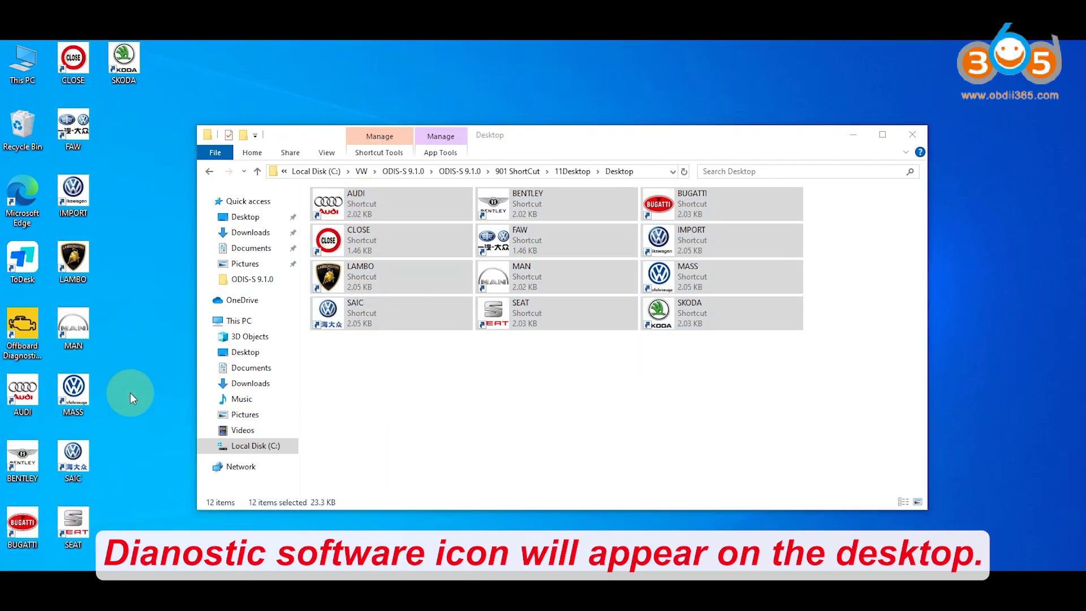